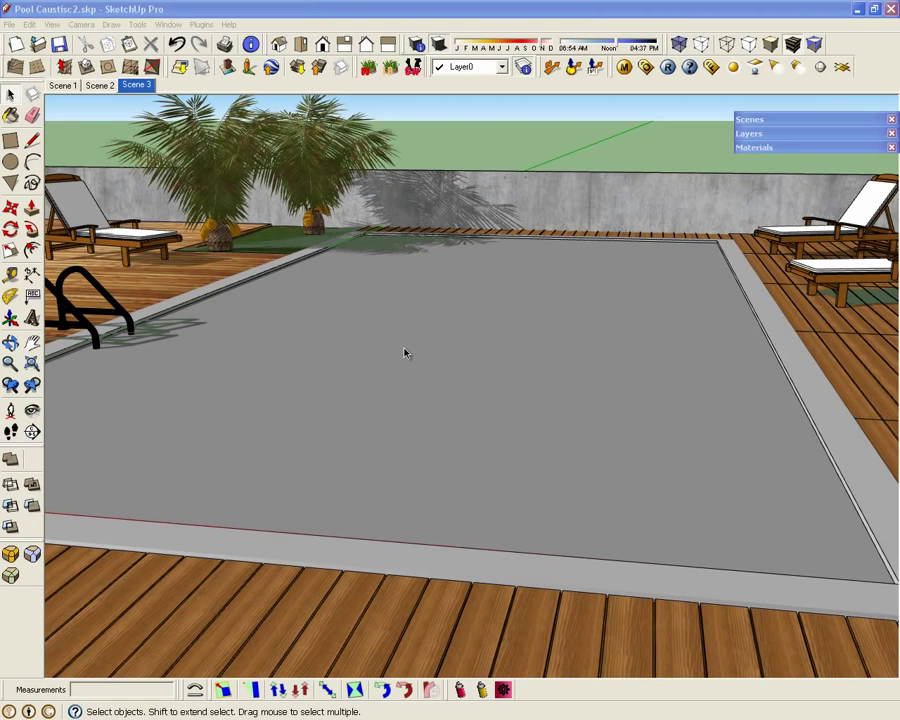
Render the current pool view with V-Ray.
left_click(667, 68)
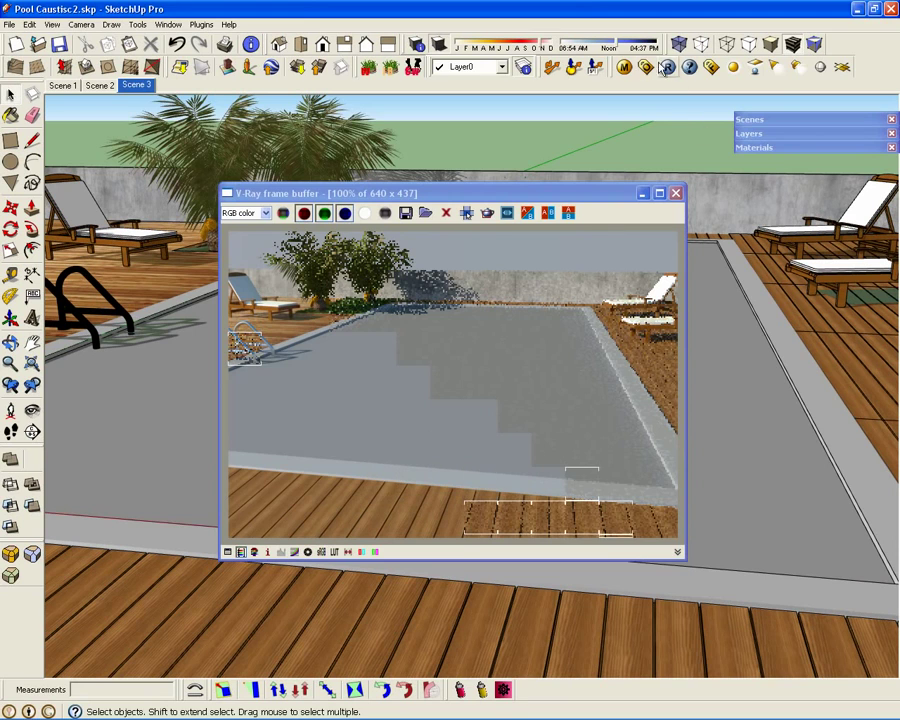
Create a new standard V-Ray material in the scene materials and rename it PoolWater.
left_click(625, 67)
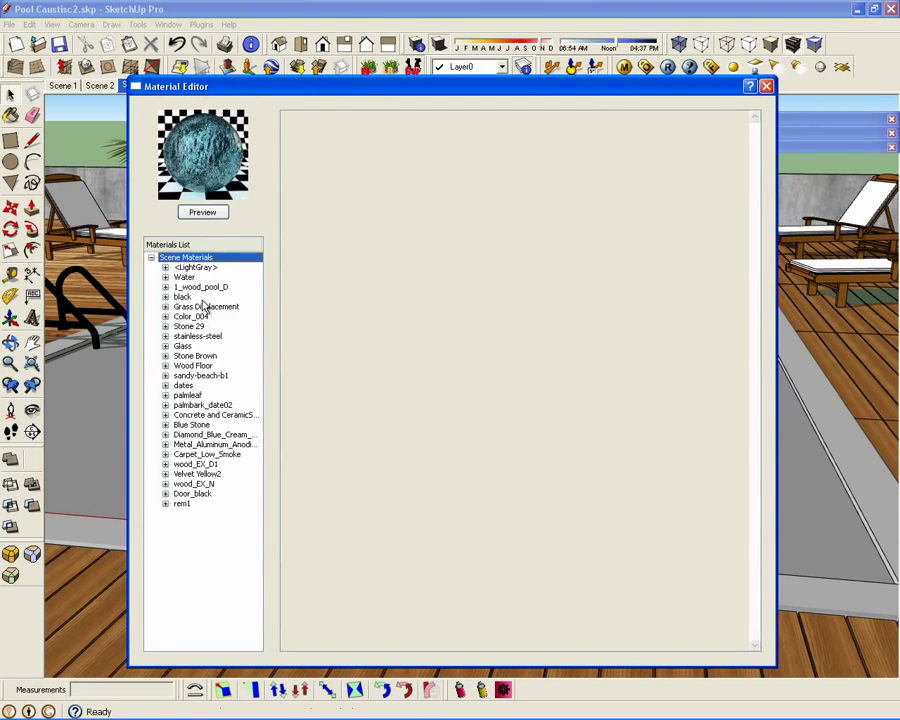
right_click(197, 262)
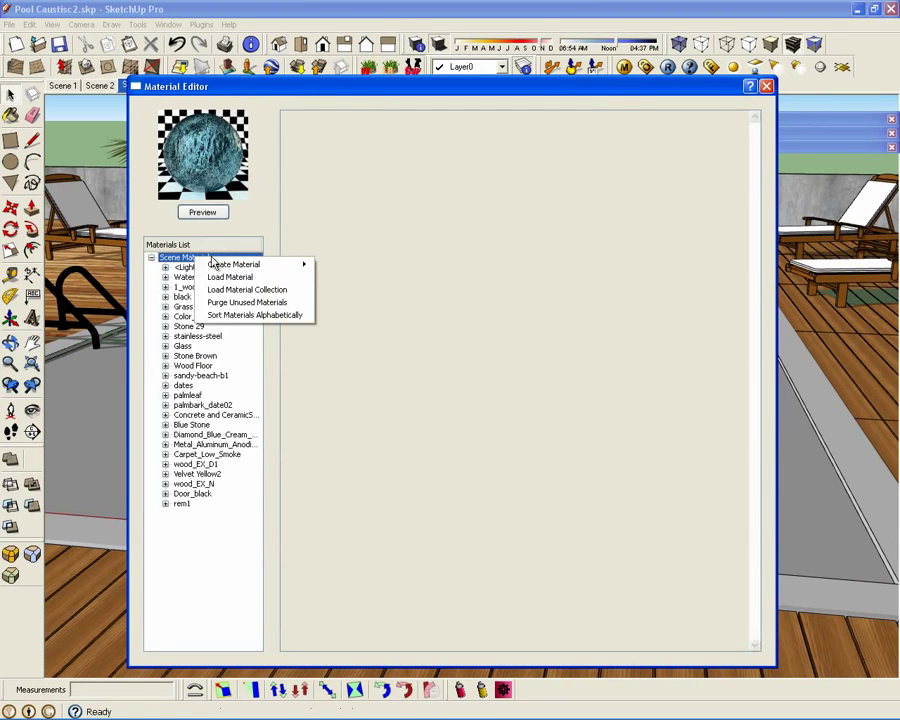
mouse_move(238, 267)
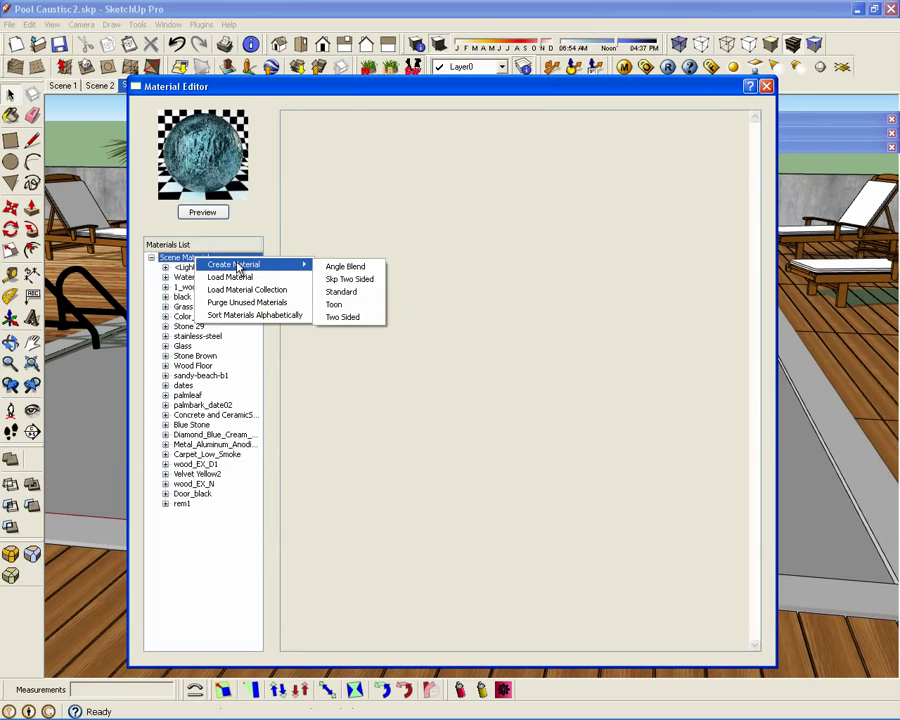
left_click(342, 293)
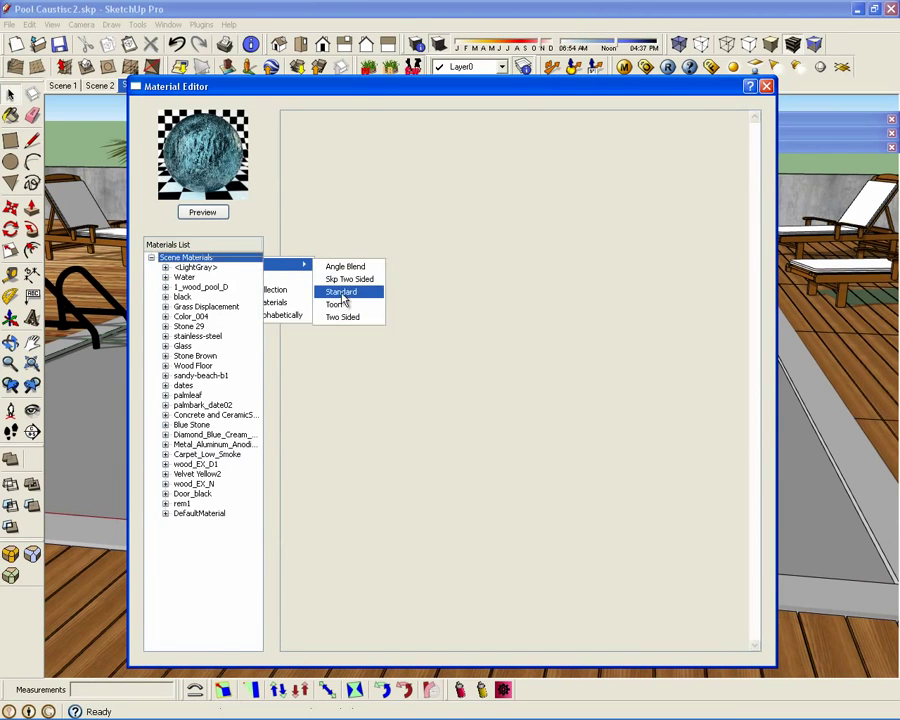
left_click(194, 515)
right_click(195, 516)
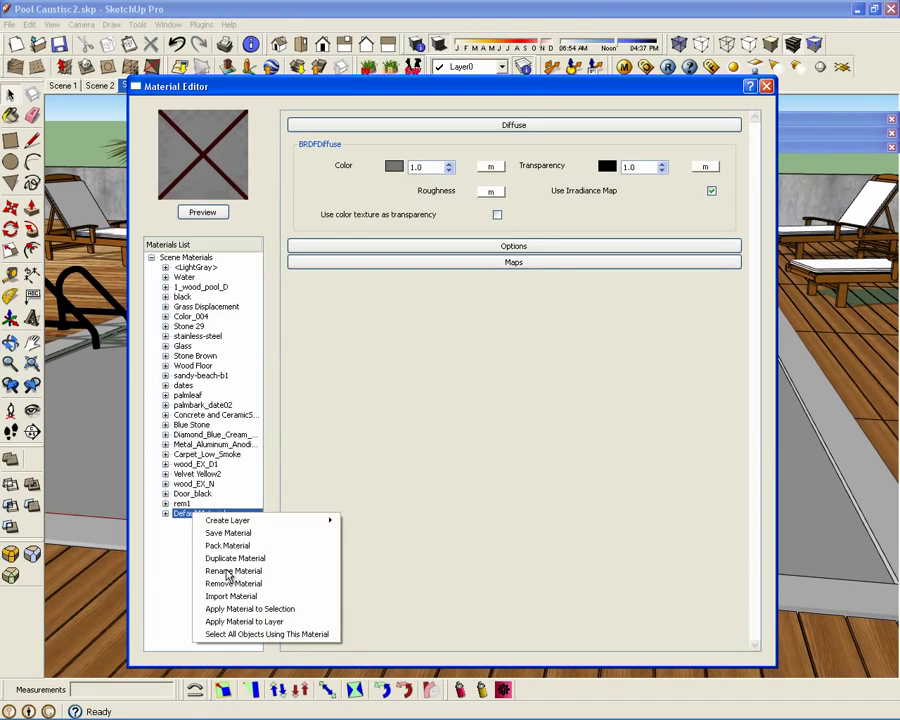
left_click(228, 571)
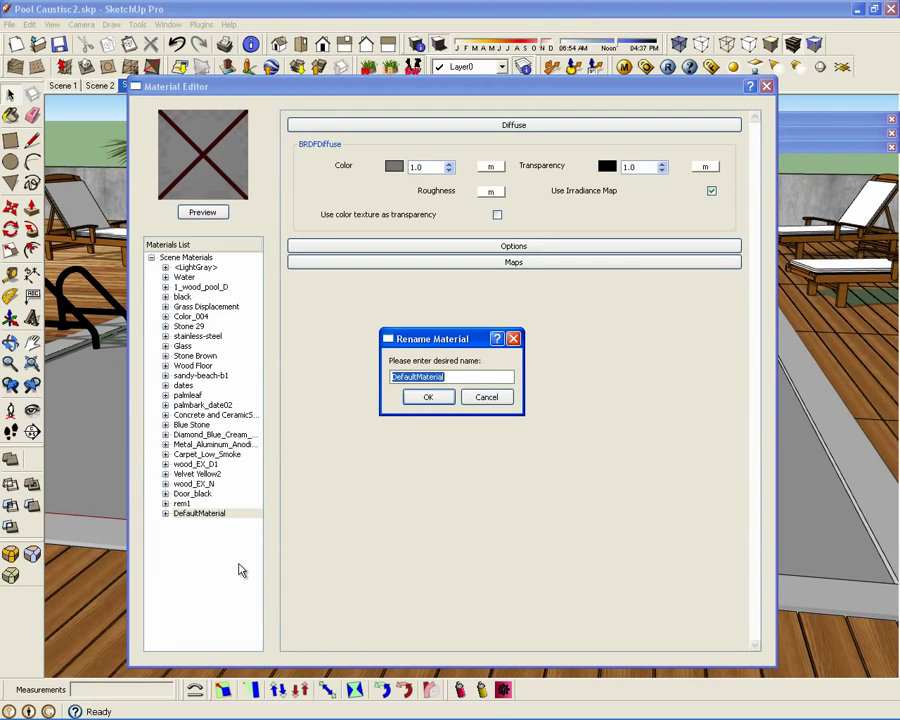
type("PoolWater")
left_click(429, 397)
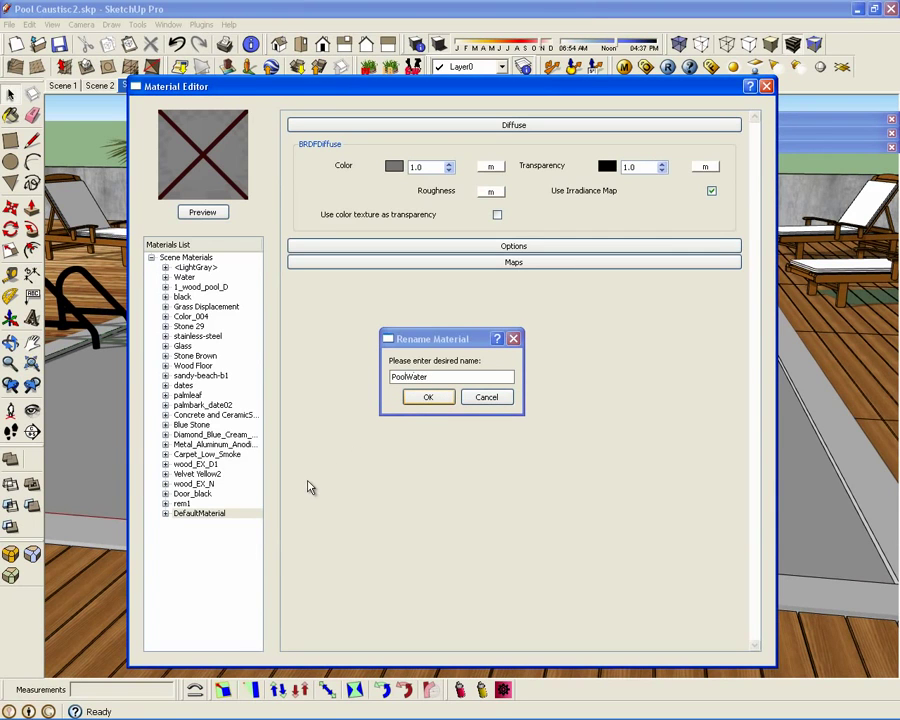
key("Return")
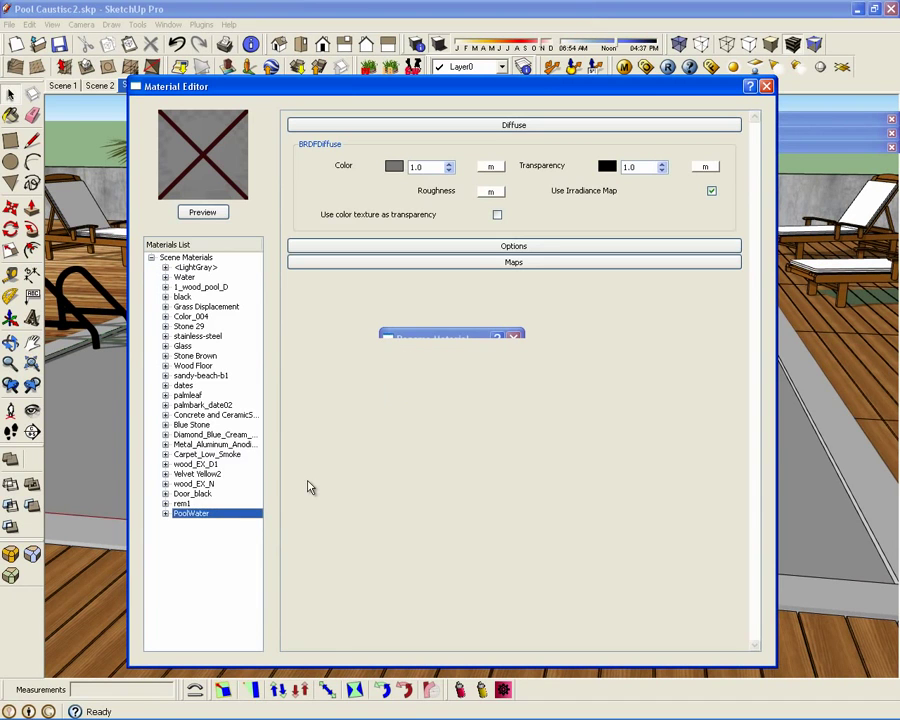
Add a reflection layer and a refraction layer to the PoolWater material.
right_click(187, 515)
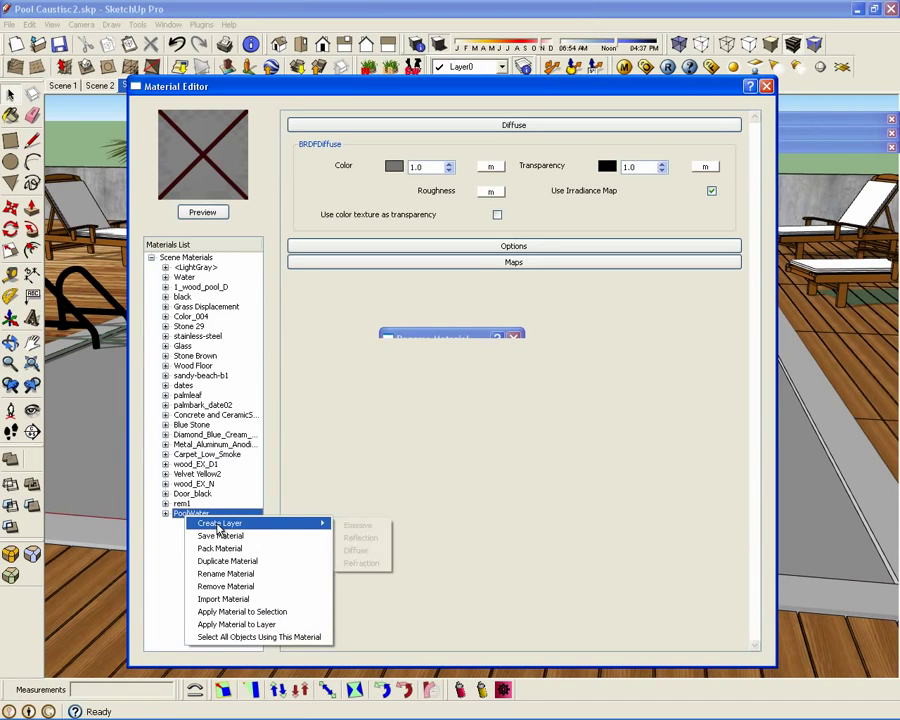
mouse_move(218, 524)
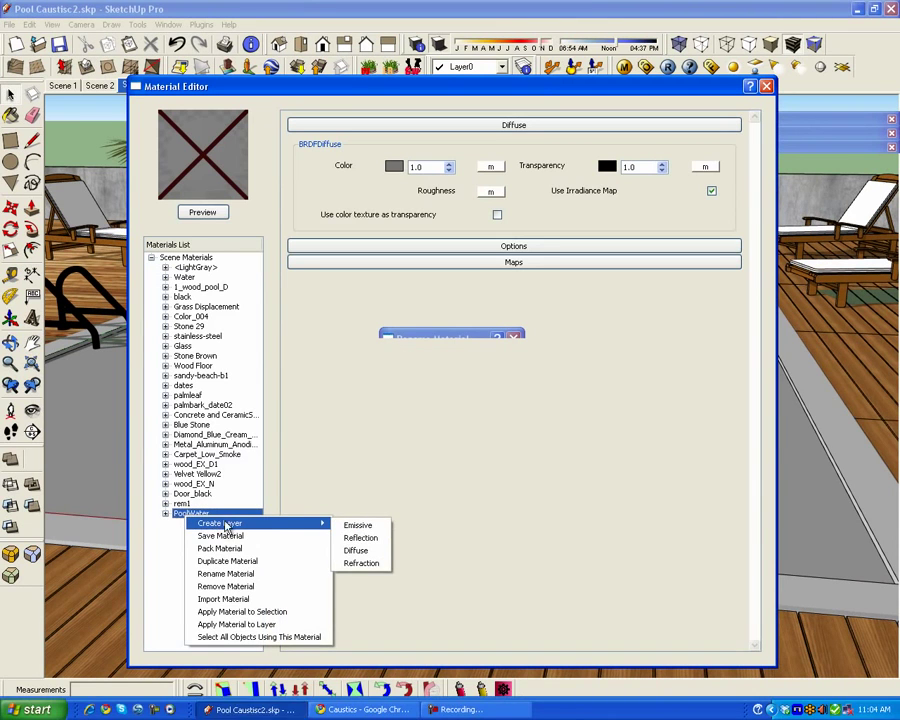
left_click(360, 538)
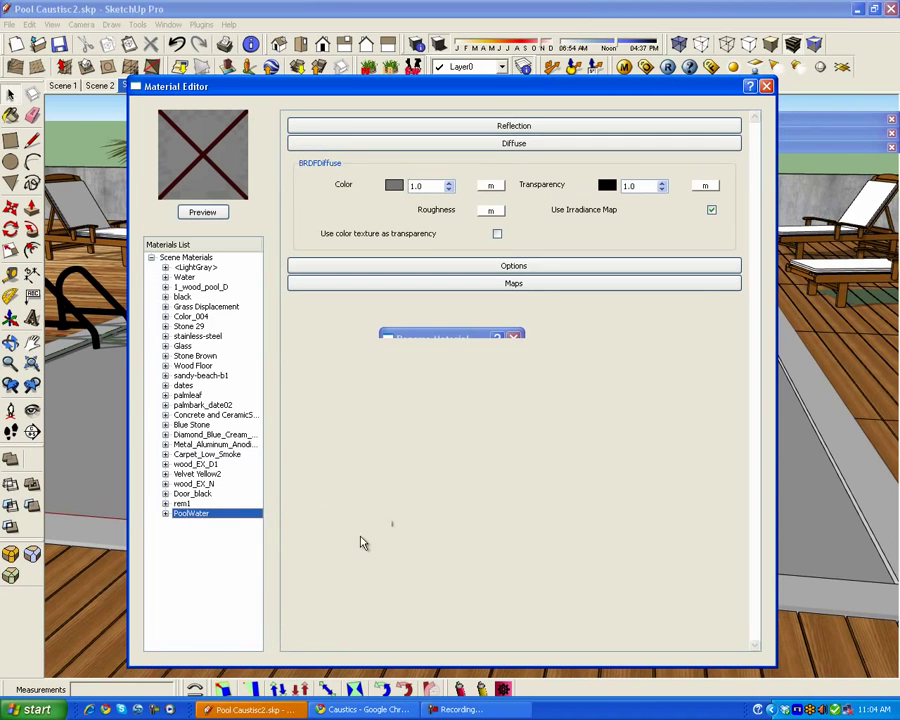
right_click(212, 516)
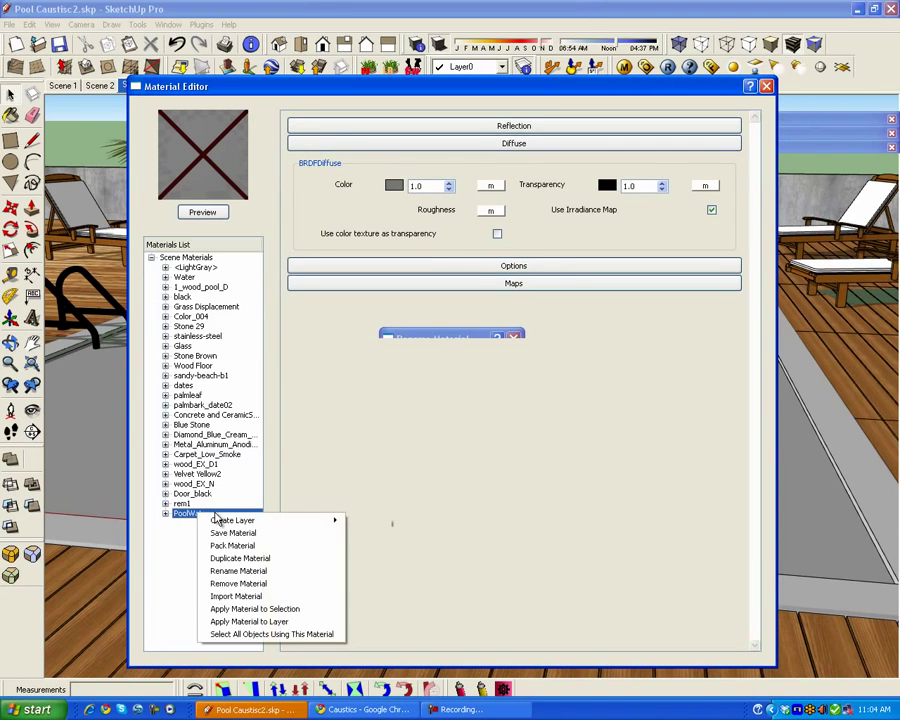
mouse_move(235, 524)
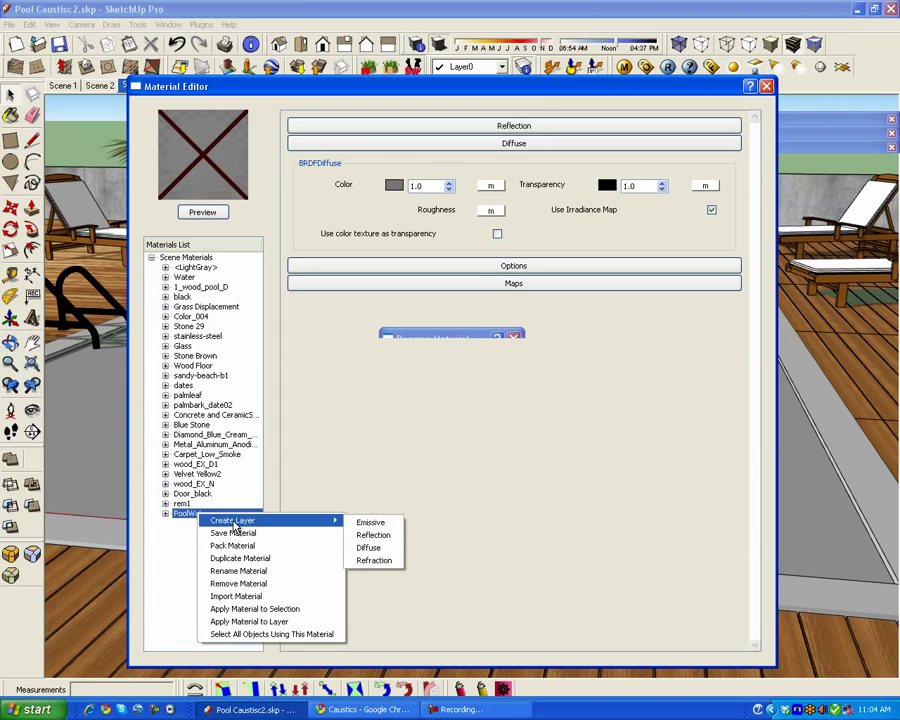
left_click(375, 560)
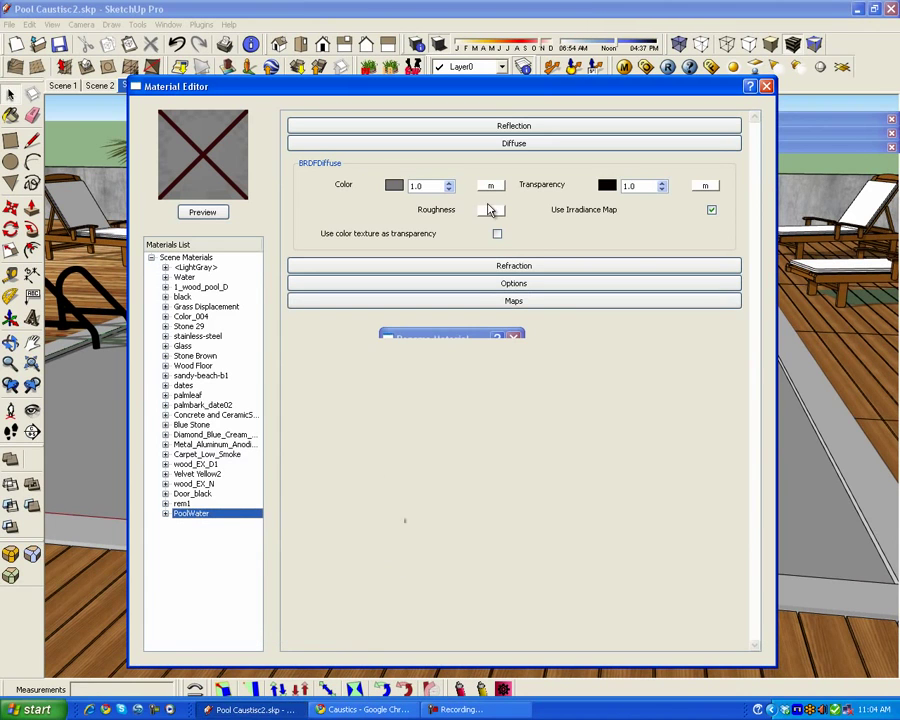
Assign a TexFresnel map to PoolWater's reflection with its IOR set to 1.33.
left_click(480, 126)
left_click(492, 170)
left_click(228, 260)
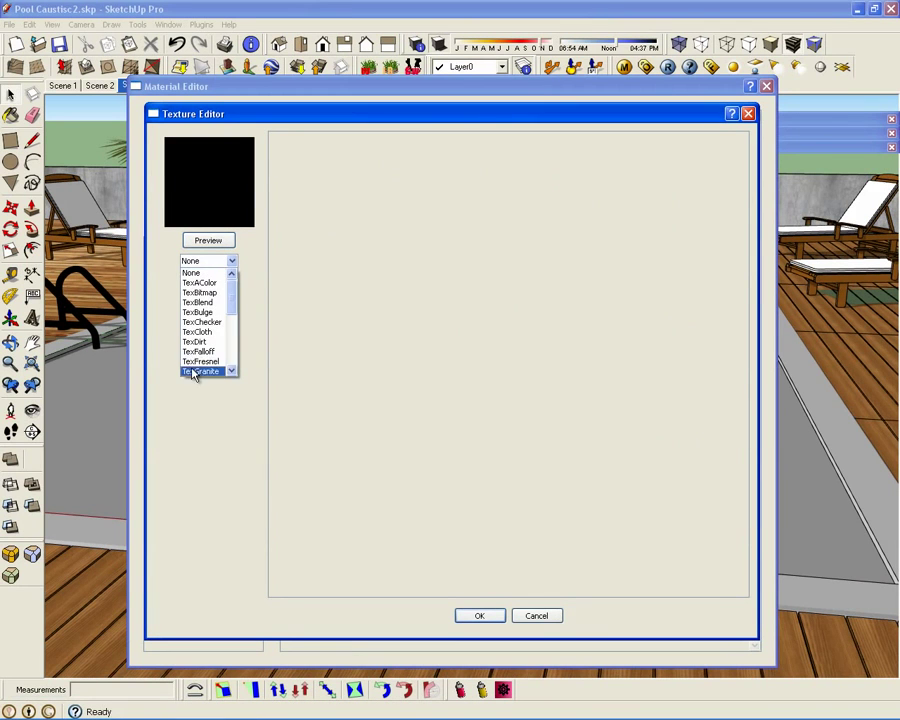
left_click(201, 362)
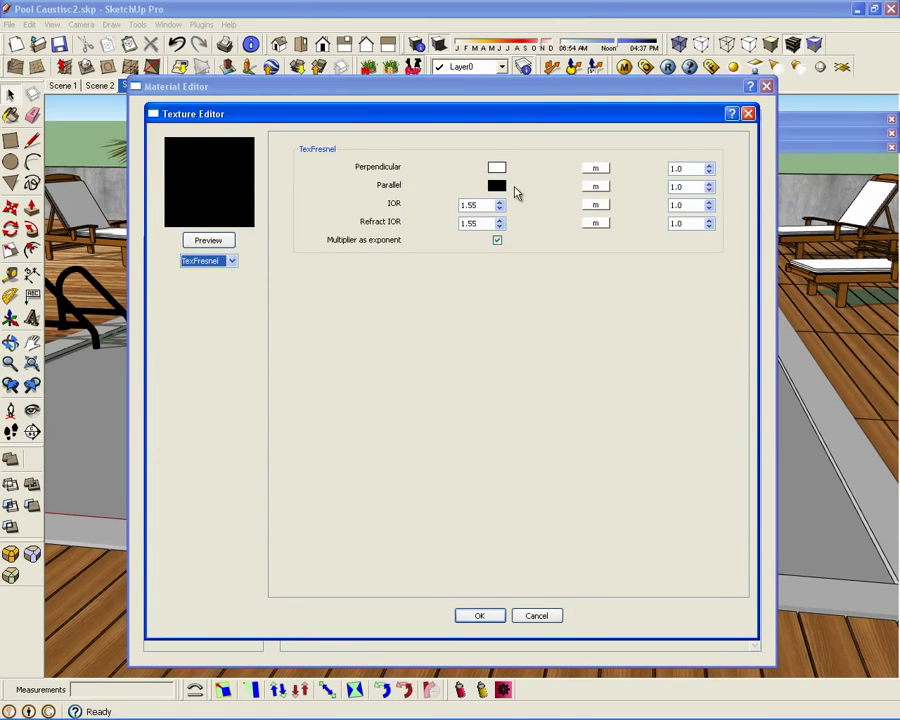
double_click(470, 204)
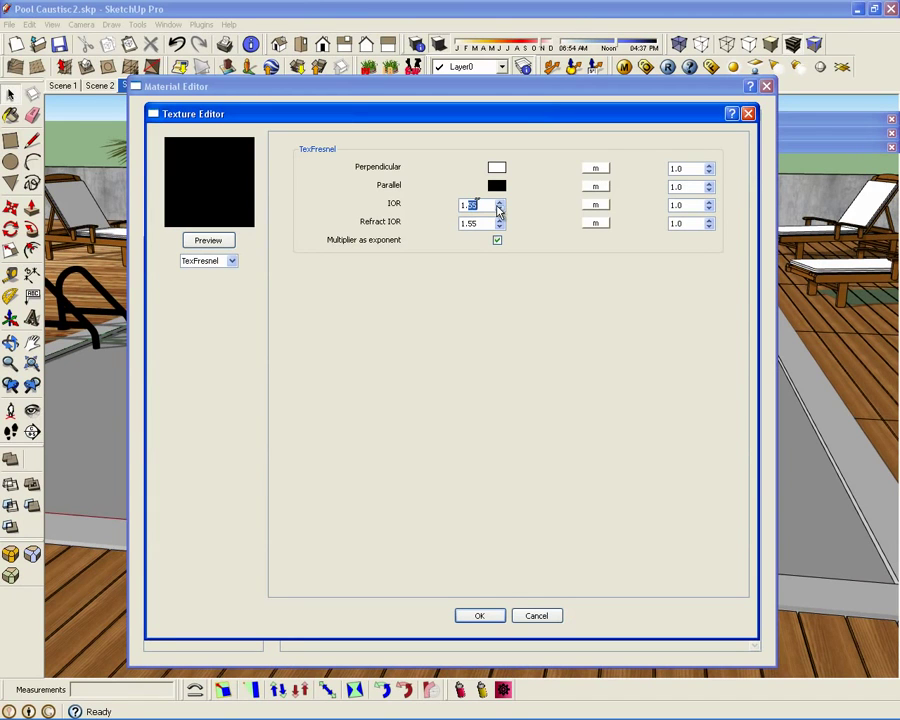
type("33")
left_click(487, 617)
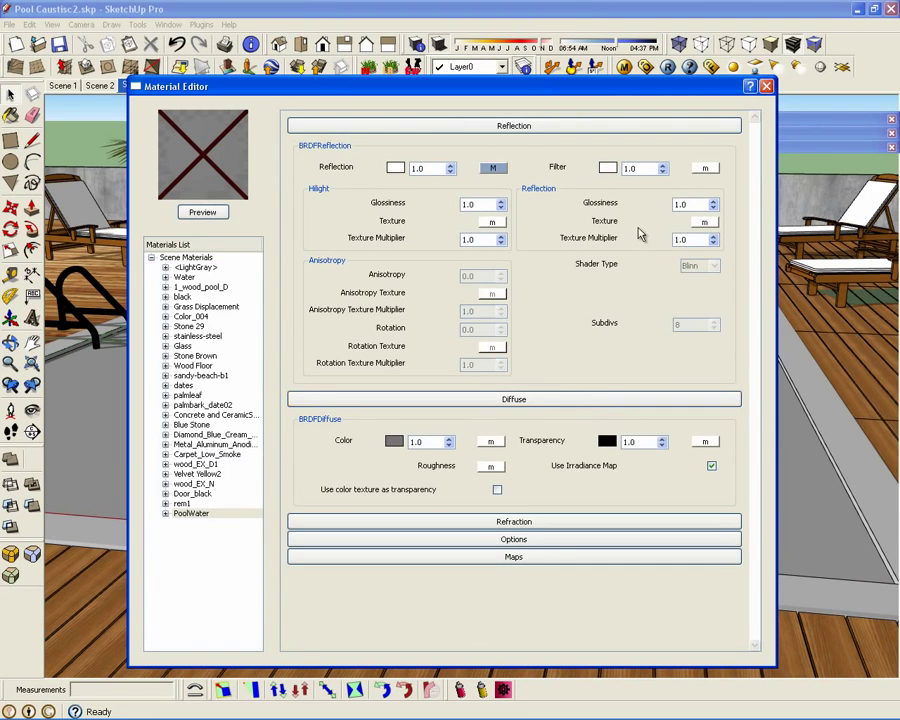
Set the refraction layer's IOR to 1.33 for the PoolWater material.
left_click(612, 128)
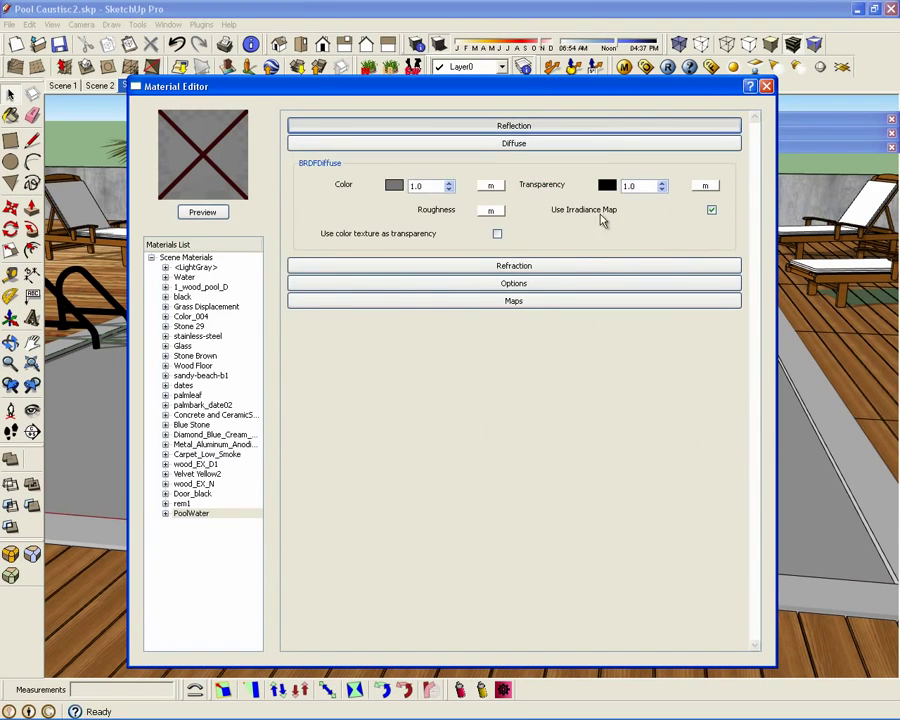
left_click(569, 265)
double_click(679, 347)
type("33")
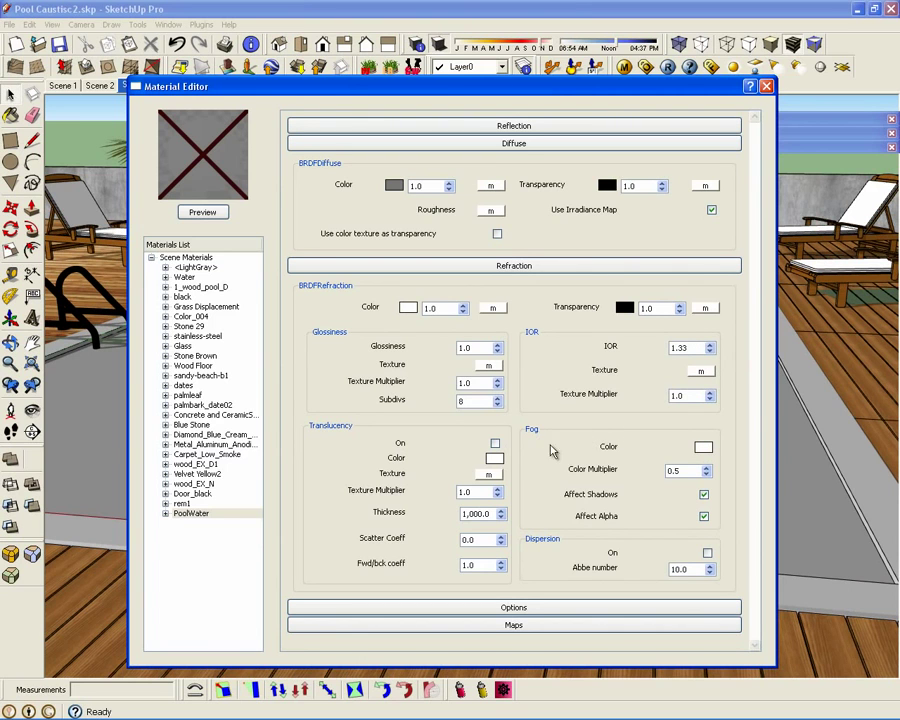
Set the refraction fog color to red 205, green 247, blue 255 and its color multiplier to 0.1.
left_click(703, 447)
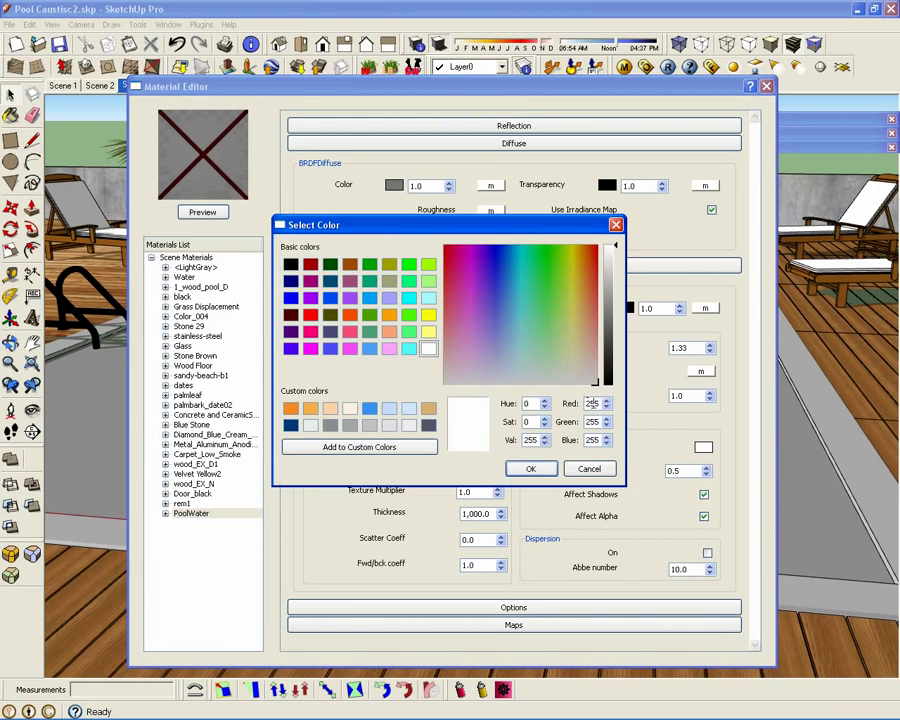
left_click(513, 356)
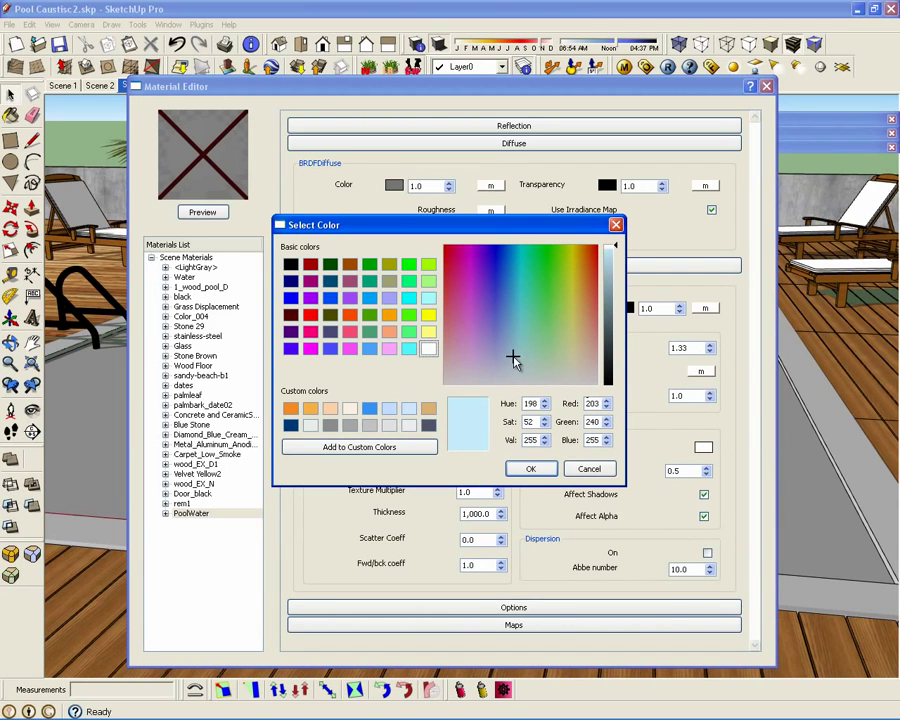
double_click(591, 402)
type("205")
left_click_drag(587, 423, 606, 423)
type("247")
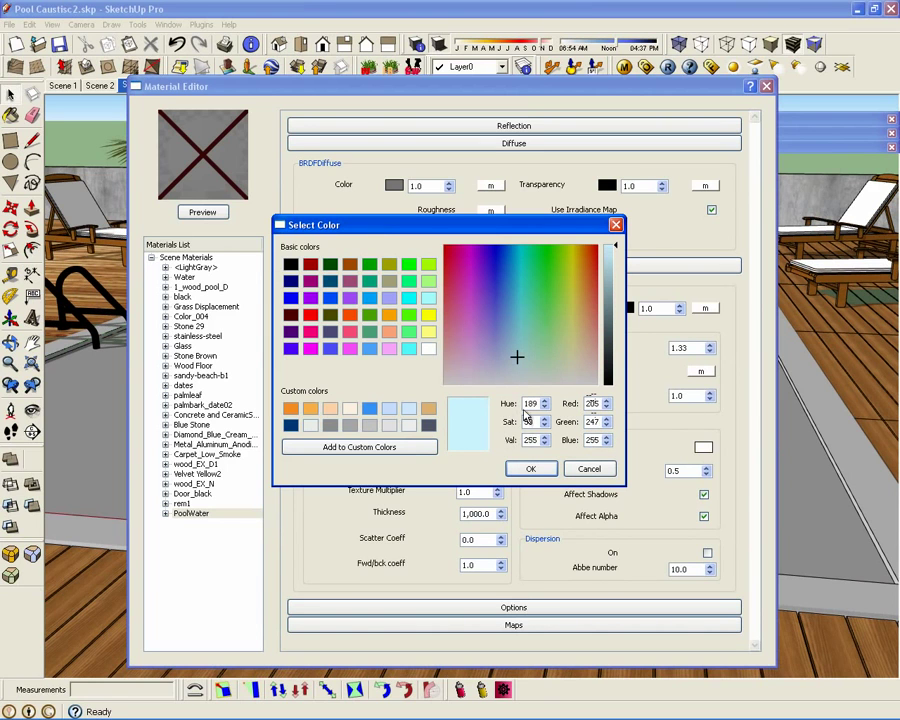
left_click(531, 470)
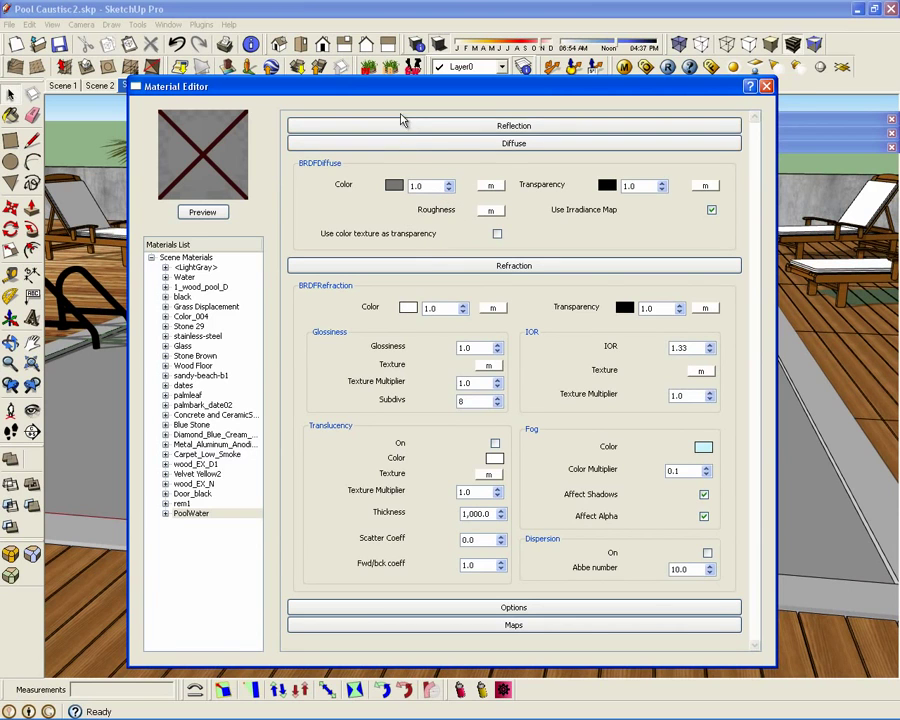
Add a TexBitmap texture to PoolWater's diffuse color.
left_click(488, 187)
left_click(215, 261)
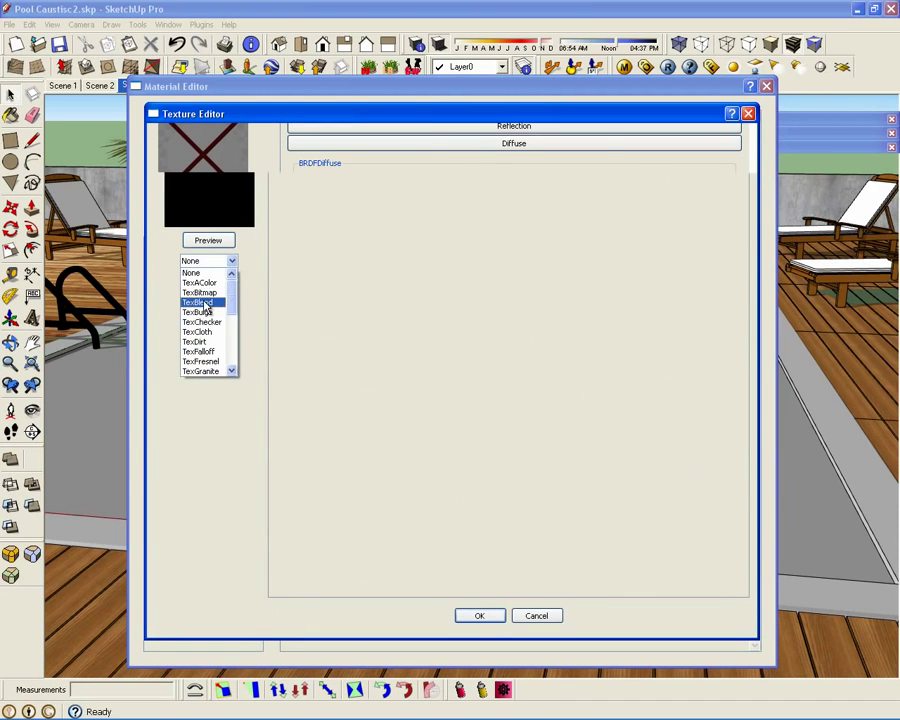
left_click(200, 292)
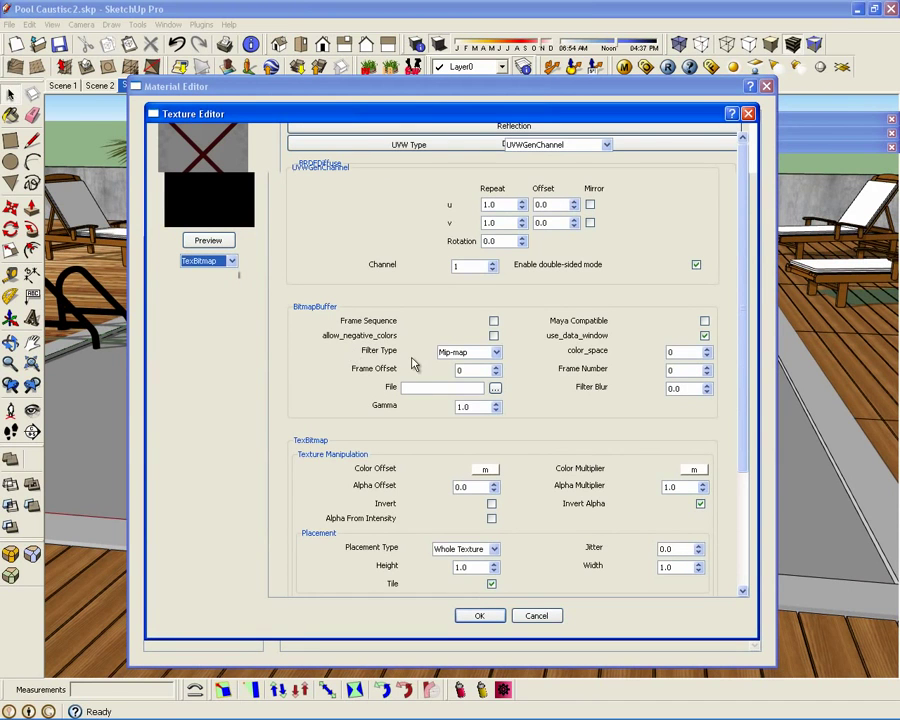
Load Sea Displacement.png from the Pool House folder on the E: drive as the diffuse bitmap and accept the texture.
left_click(495, 389)
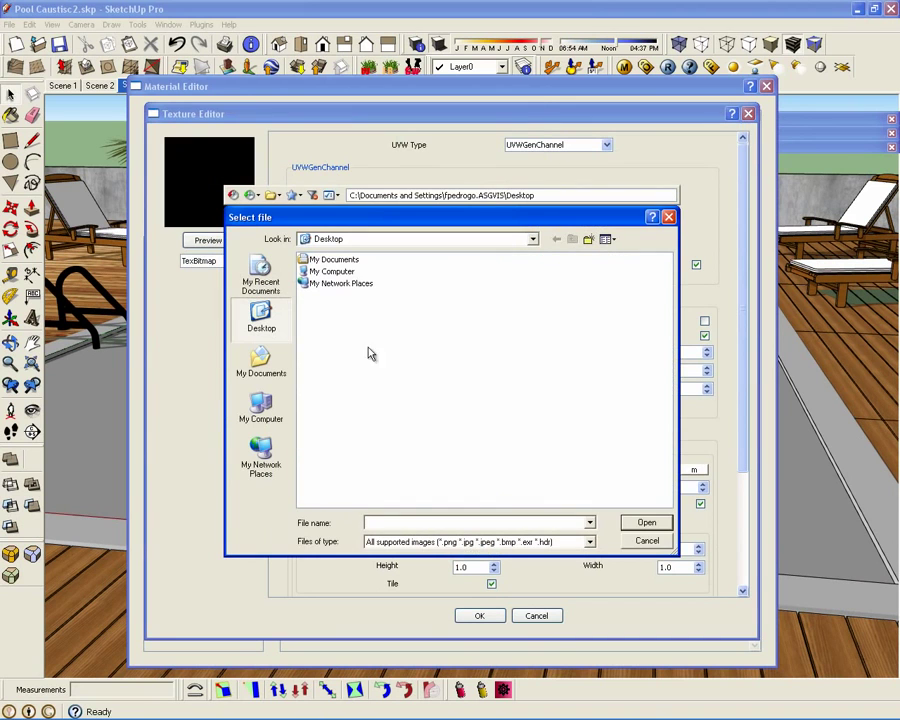
left_click(277, 371)
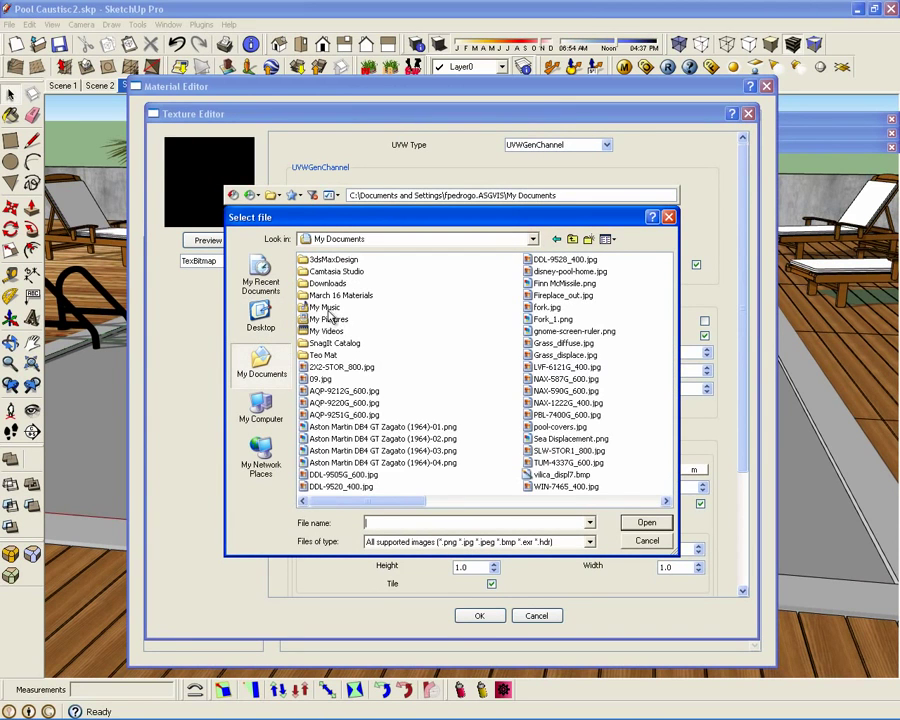
left_click(261, 408)
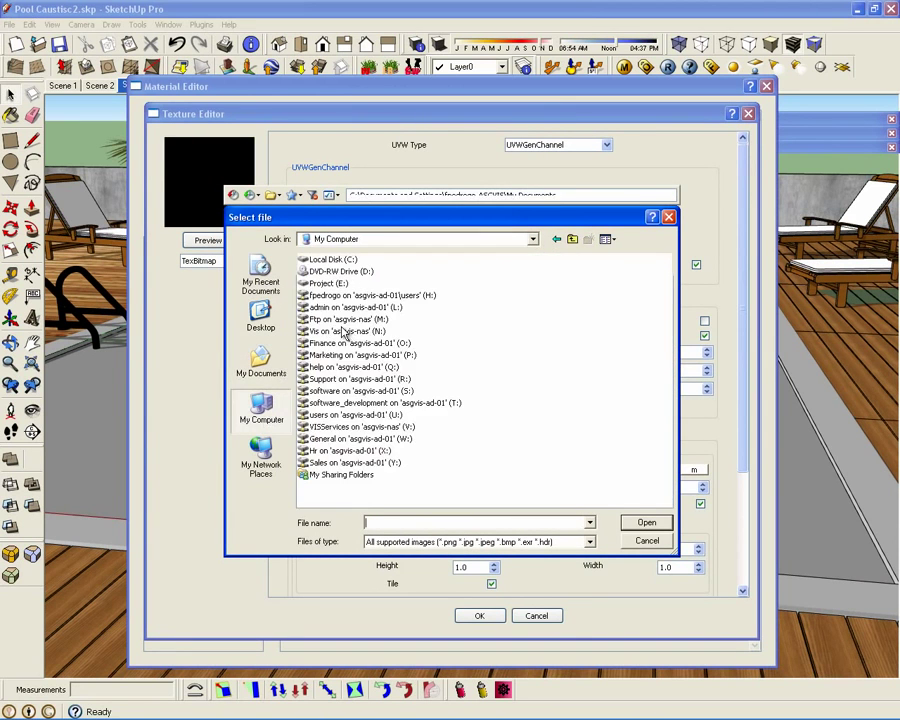
double_click(323, 283)
double_click(326, 285)
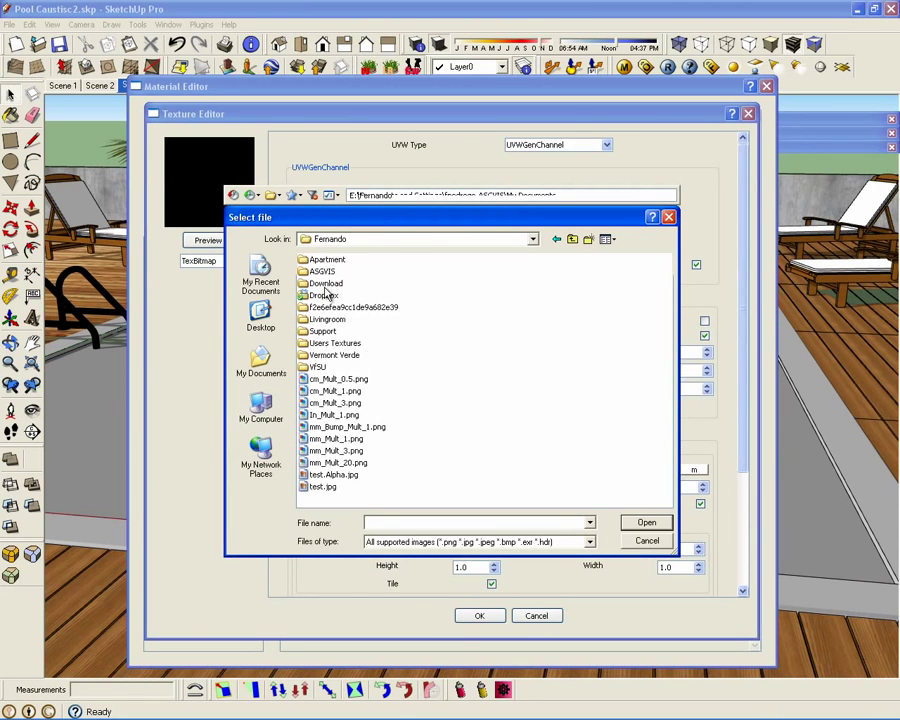
double_click(318, 367)
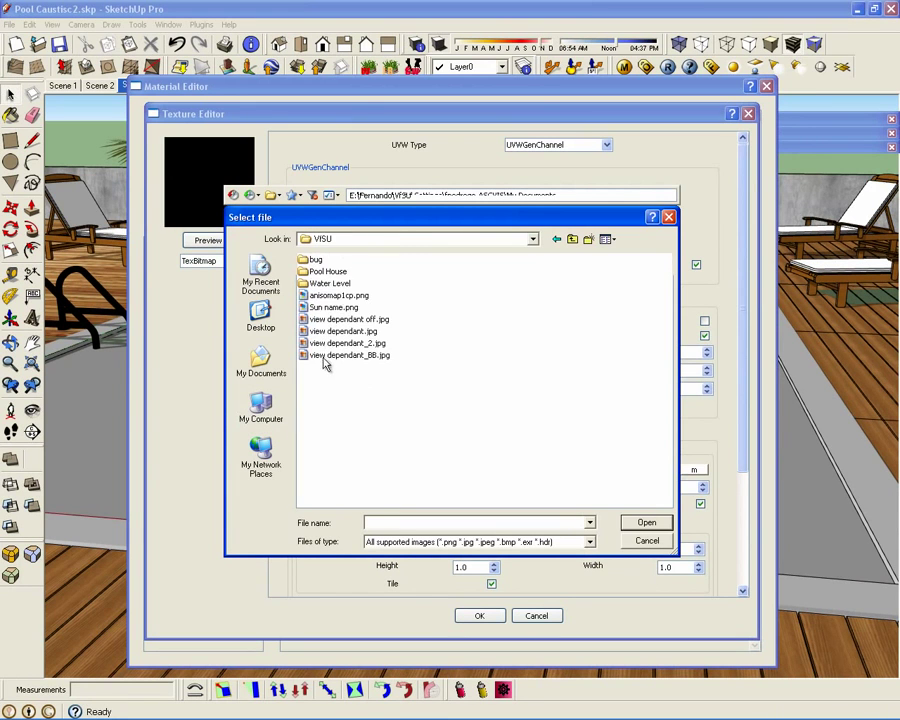
double_click(330, 273)
left_click(606, 239)
left_click(622, 257)
left_click_drag(668, 328, 664, 422)
left_click(512, 385)
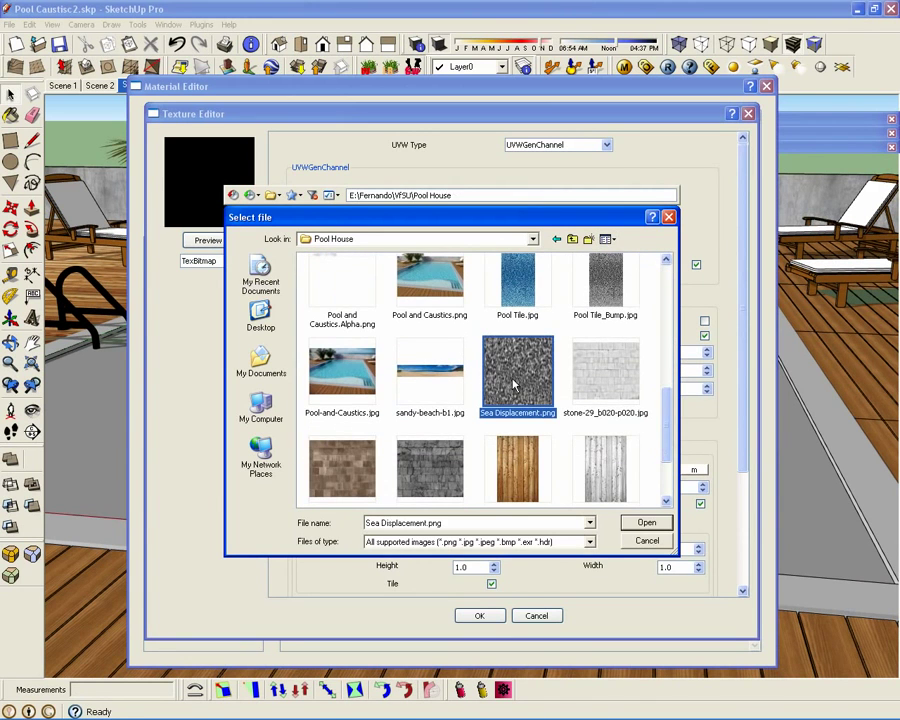
double_click(513, 374)
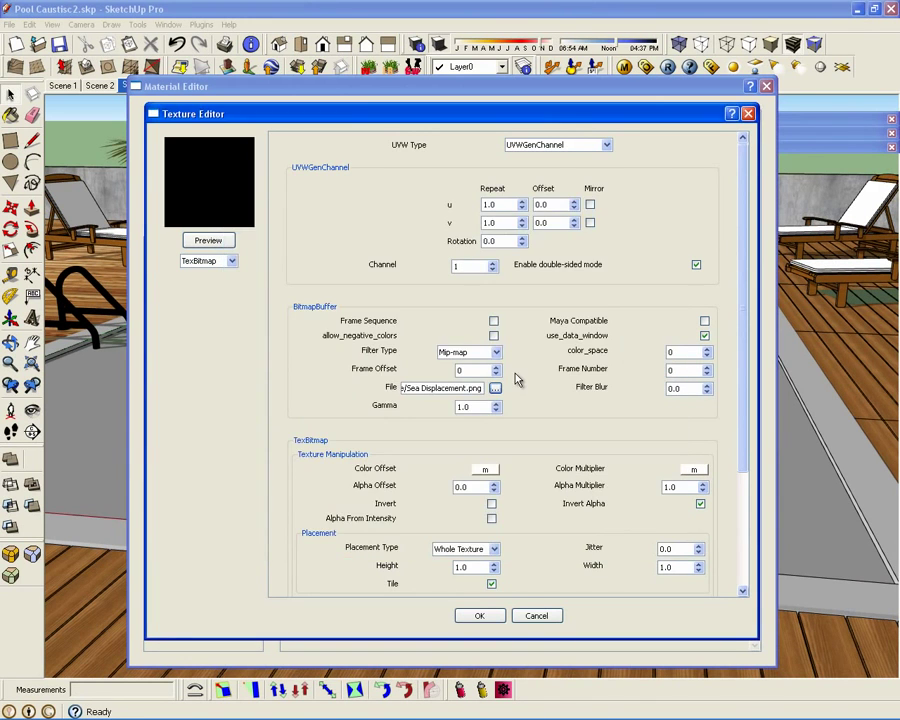
left_click(481, 615)
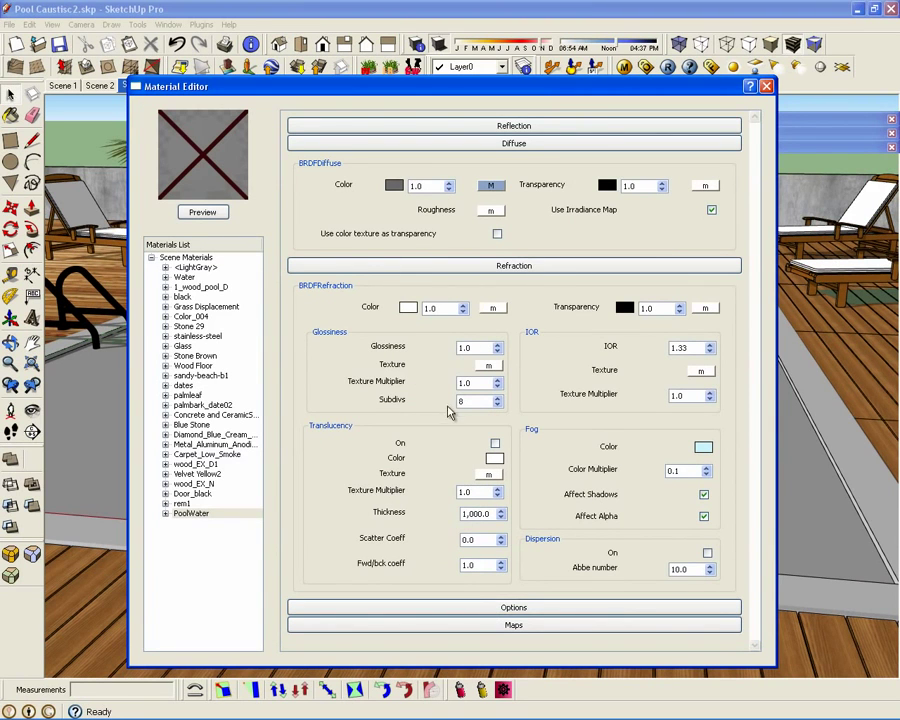
Apply the PoolWater material to the pool's water surface inside its group and leave the group.
left_click(765, 87)
left_click(726, 174)
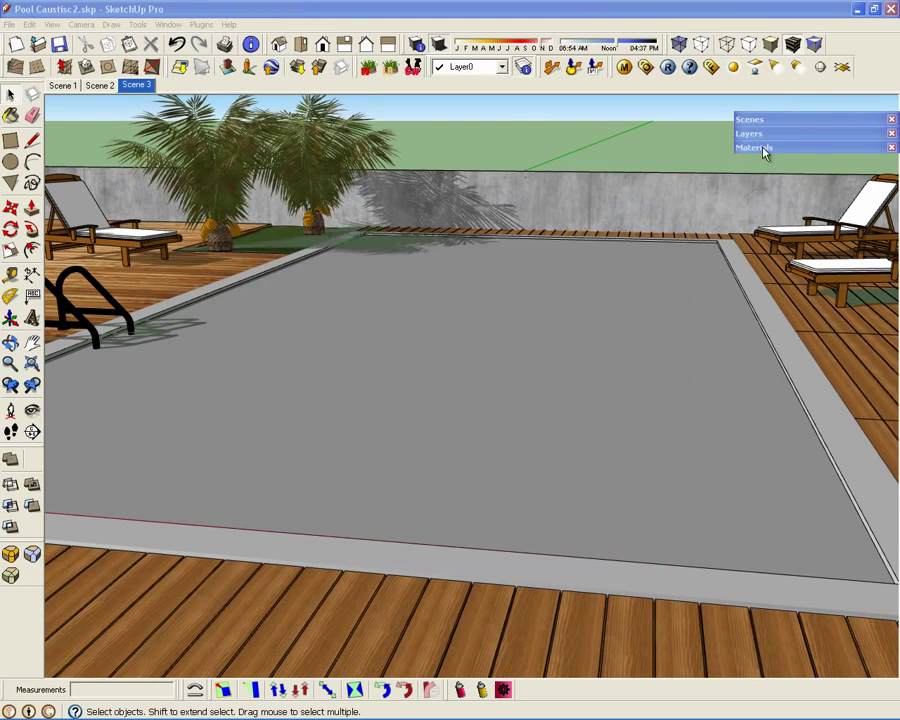
left_click(763, 148)
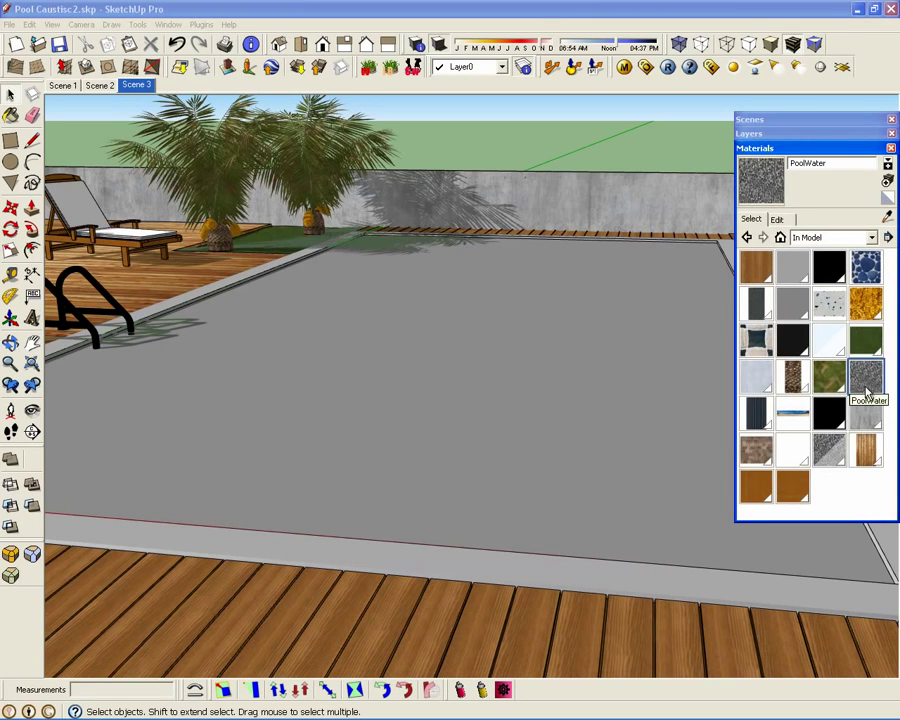
left_click(866, 379)
key("space")
left_click(588, 416)
double_click(576, 408)
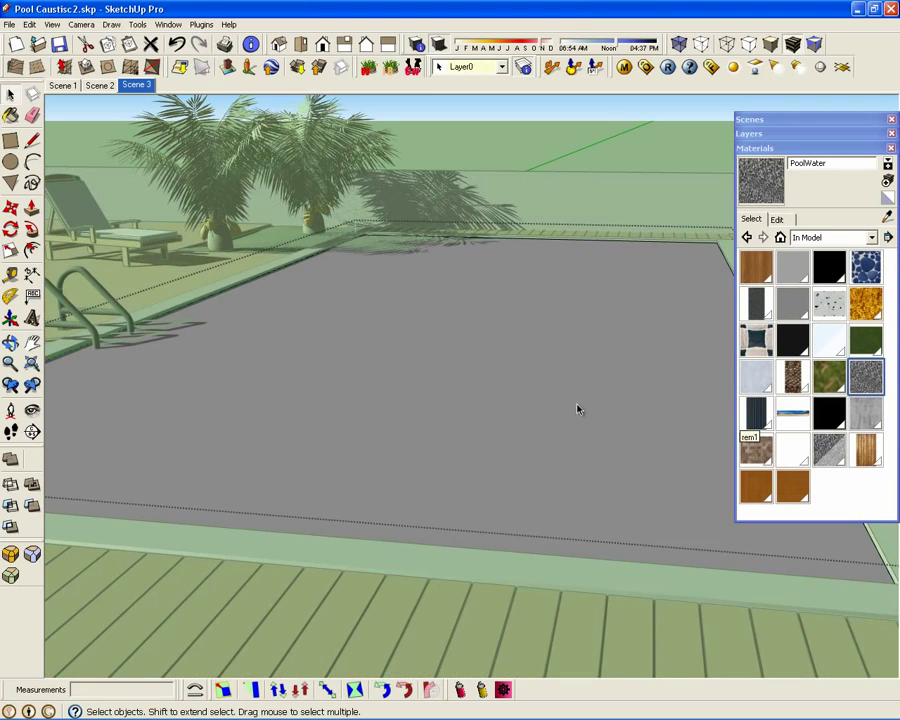
left_click(866, 379)
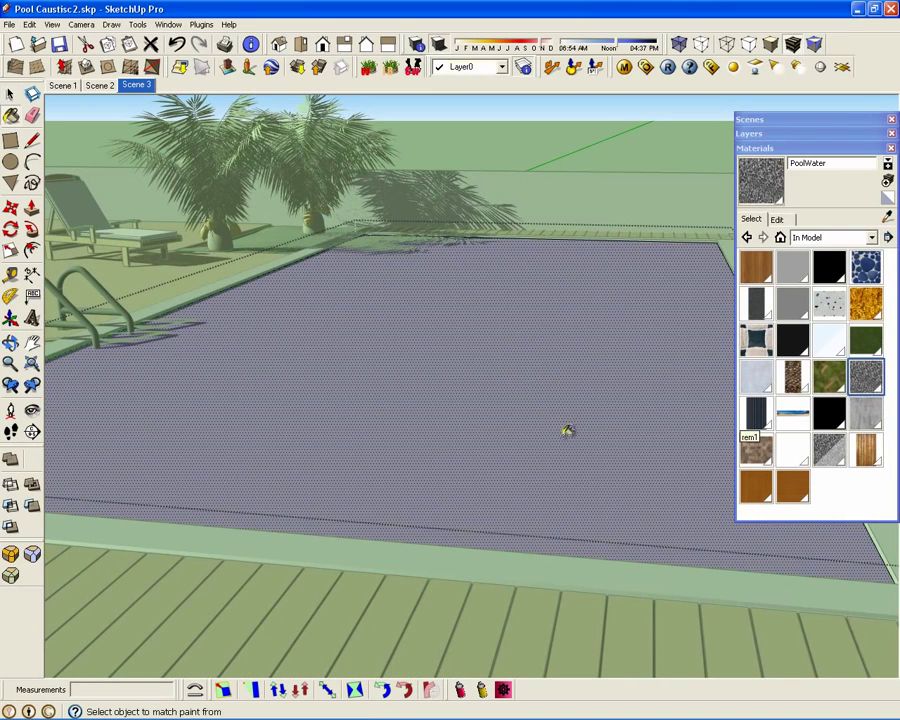
left_click(568, 428)
left_click(11, 94)
left_click(469, 139)
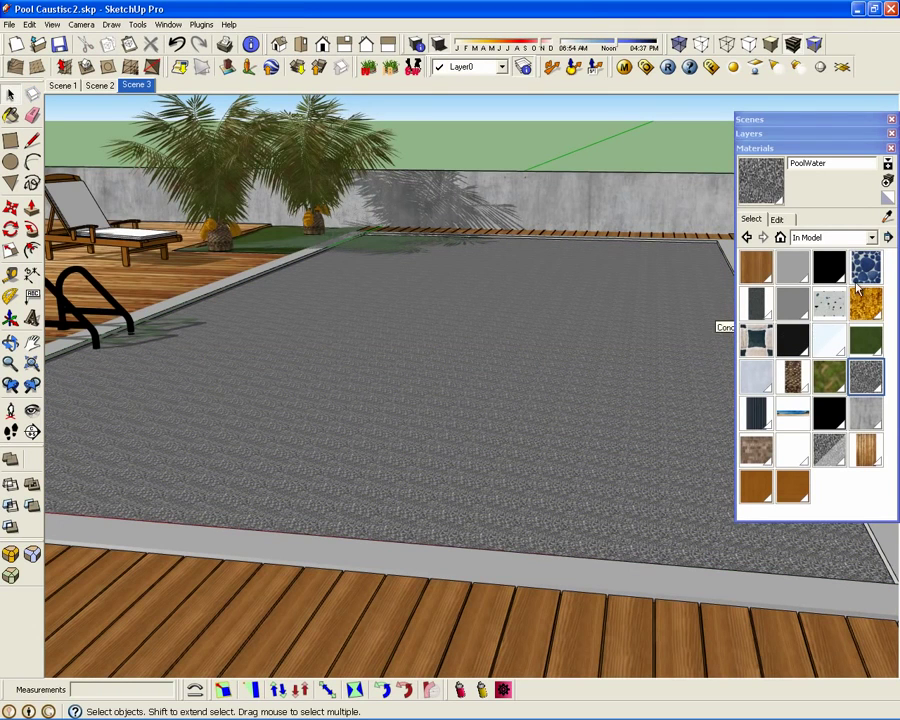
Unlink the PoolWater texture's aspect ratio and set its size to 40' wide by 30' high.
left_click(777, 219)
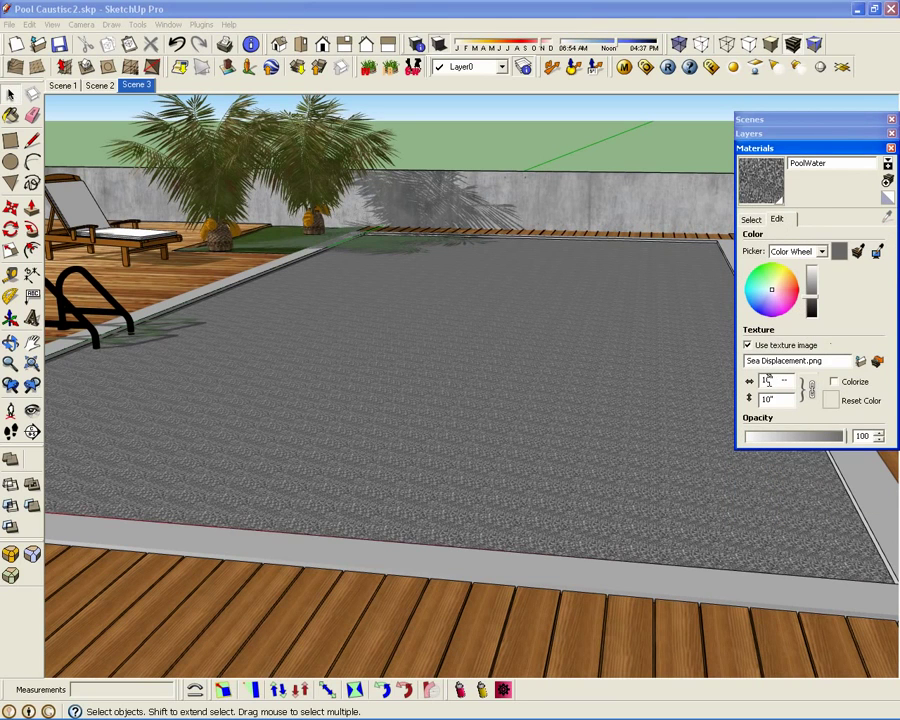
left_click(811, 389)
type("40")
key("Return")
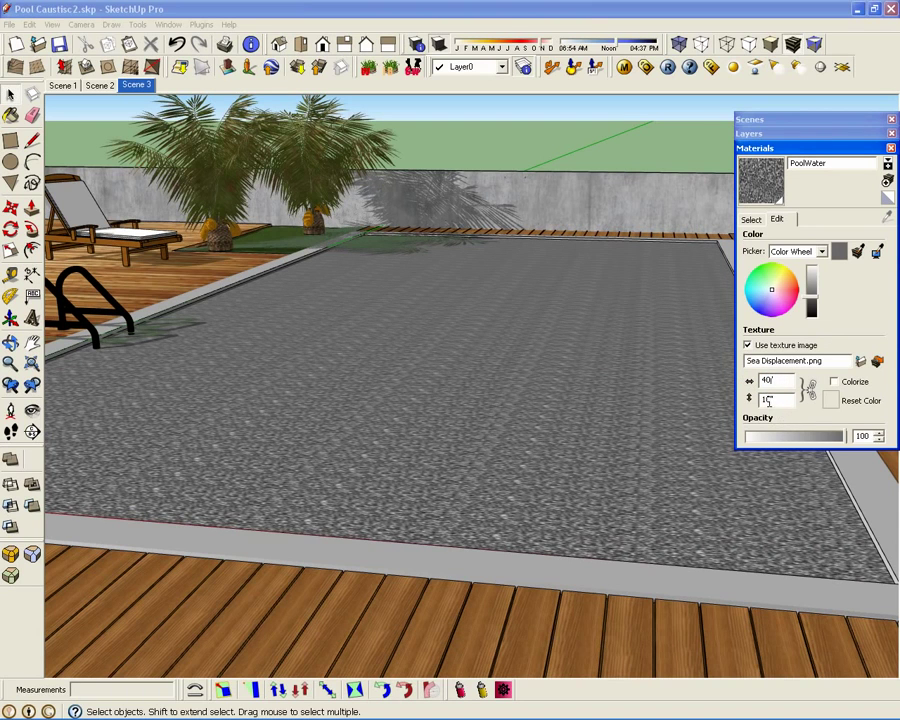
double_click(764, 400)
double_click(780, 379)
type("40'")
key("Return")
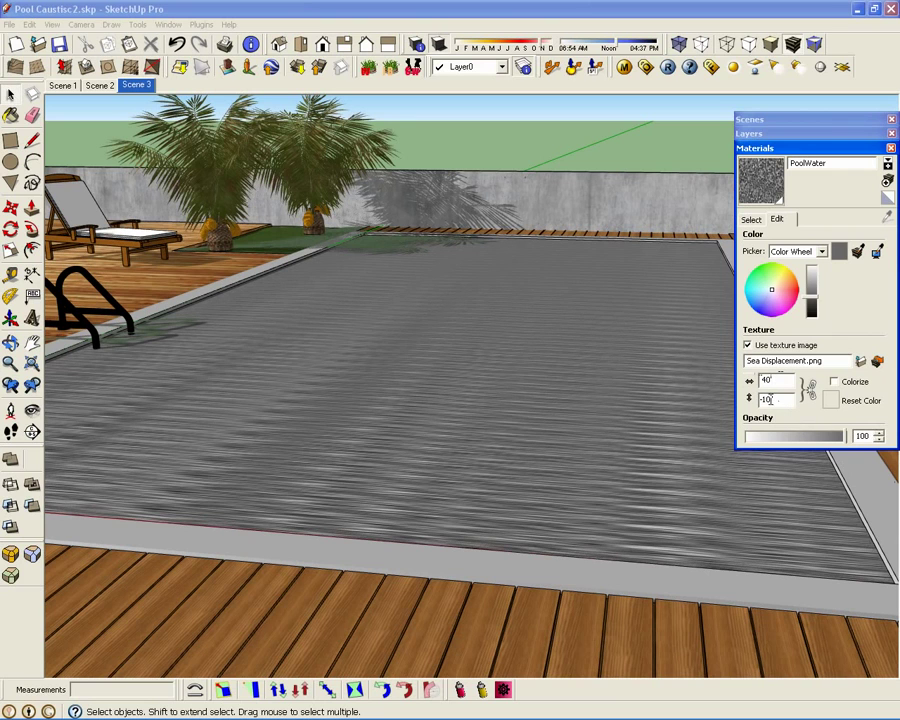
double_click(768, 399)
type("30")
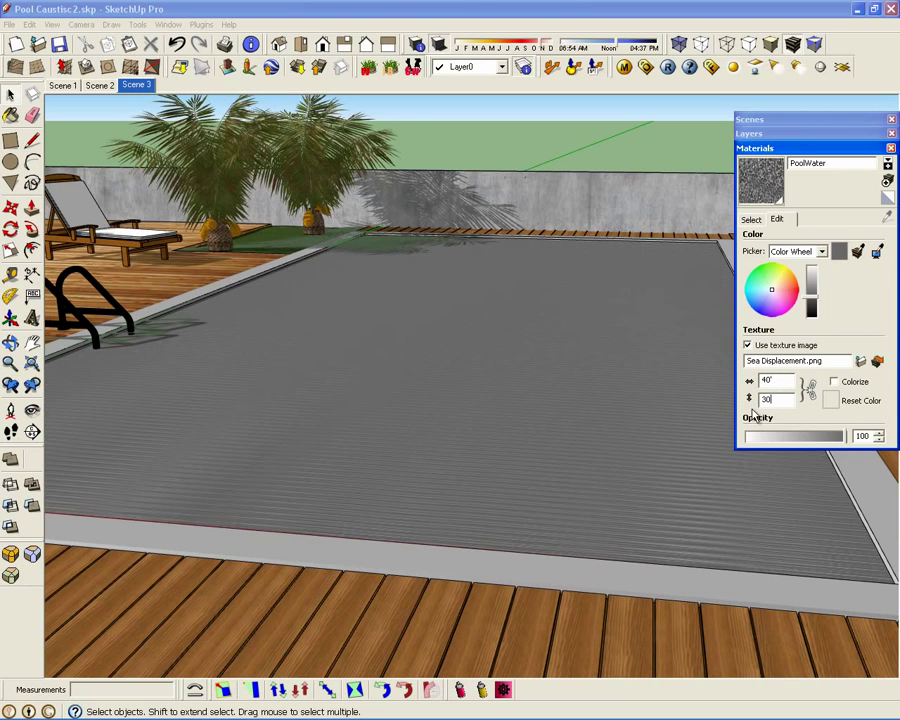
key("Return")
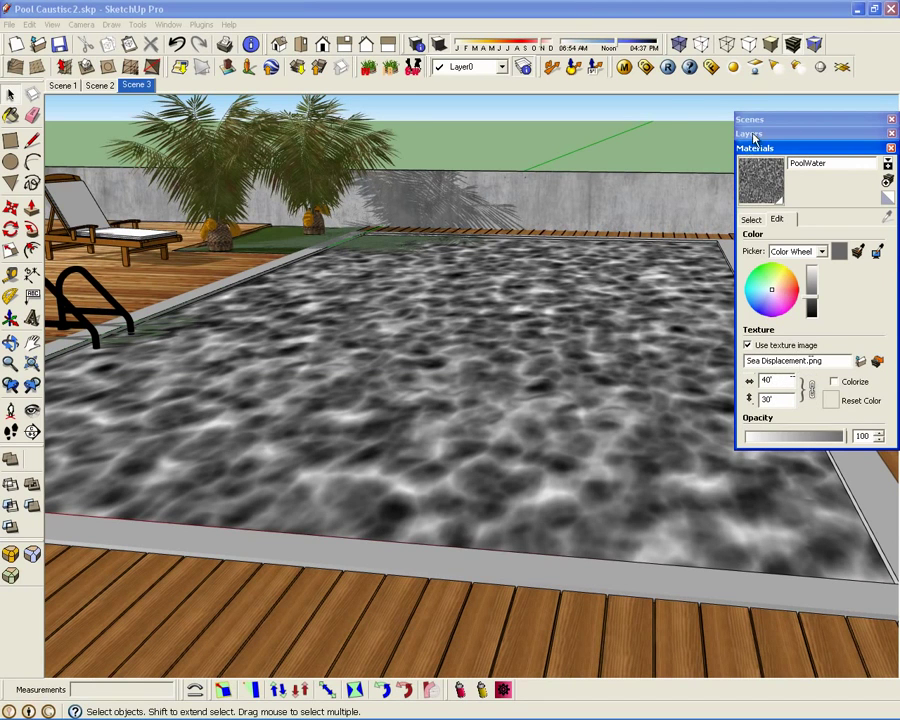
Add a white TexAColor texture to the diffuse transparency of PoolWater.
left_click(439, 45)
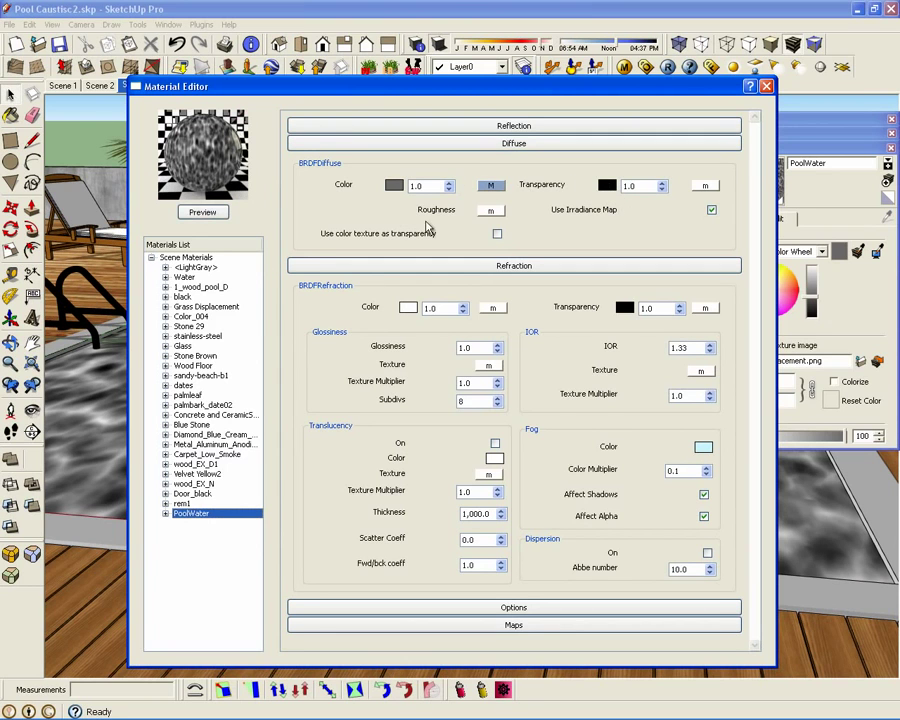
left_click(705, 186)
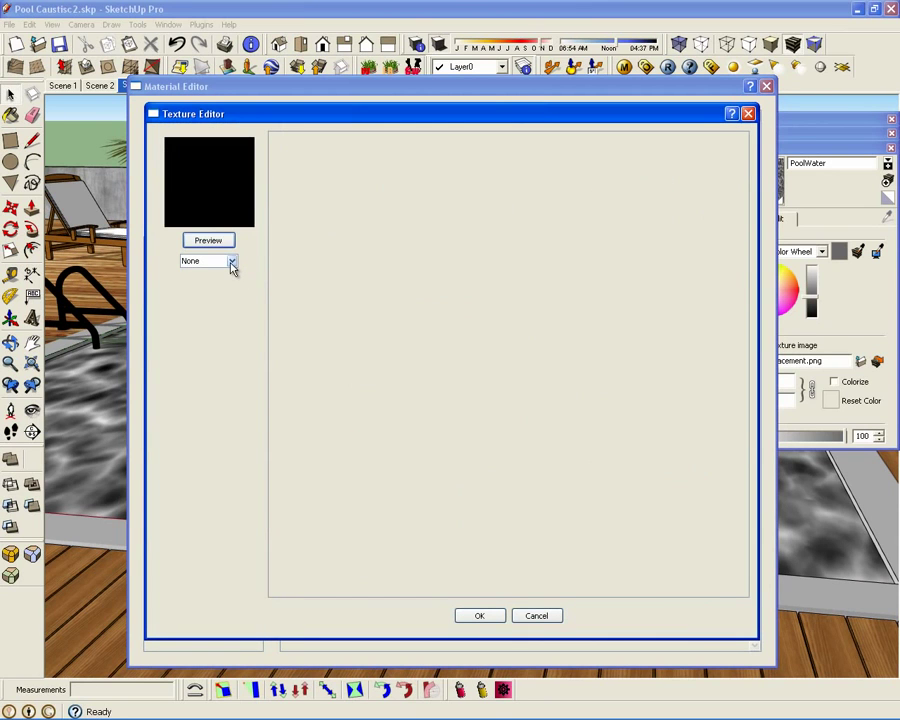
left_click(536, 617)
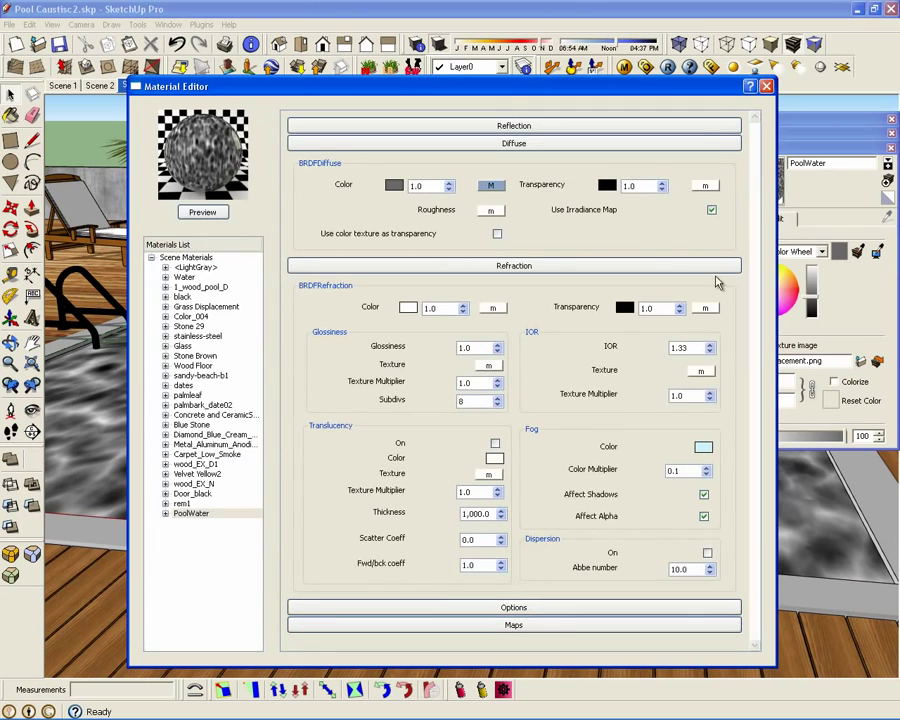
left_click(709, 190)
left_click(233, 261)
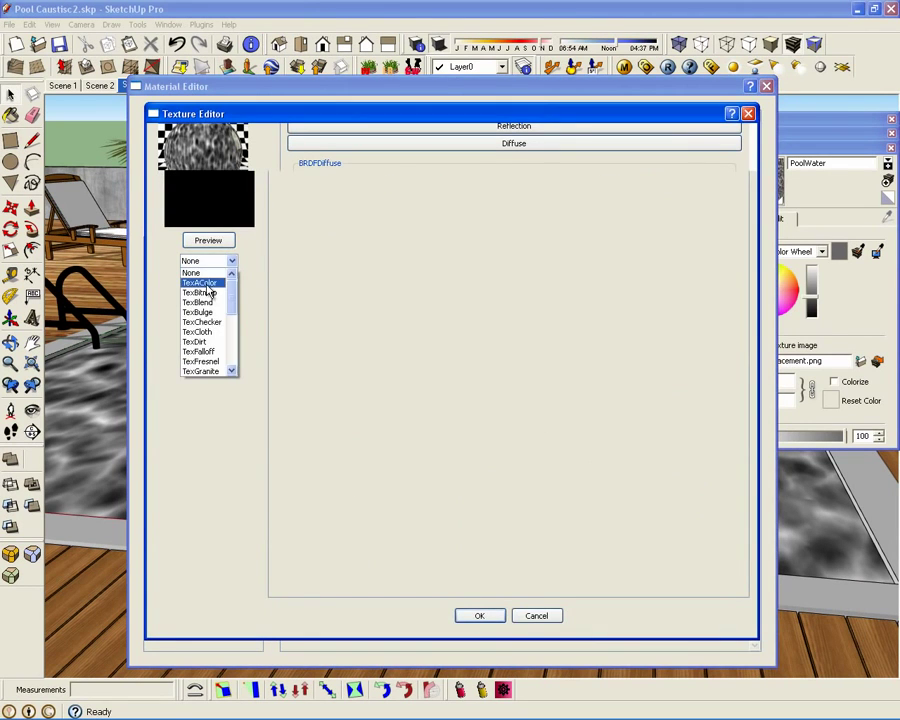
left_click(206, 285)
left_click(497, 164)
left_click(428, 348)
left_click(531, 469)
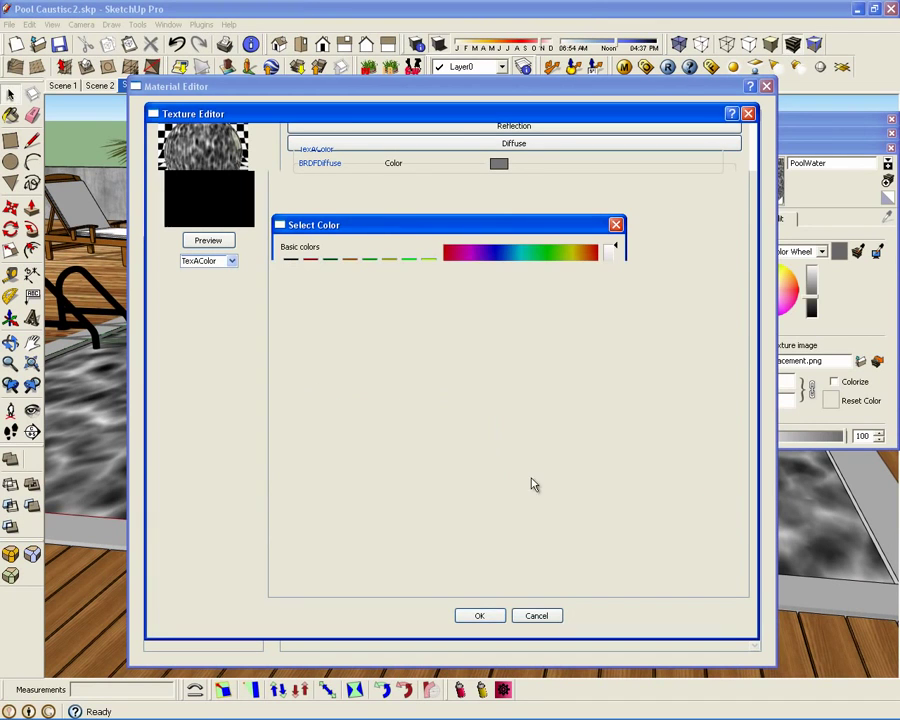
left_click(478, 617)
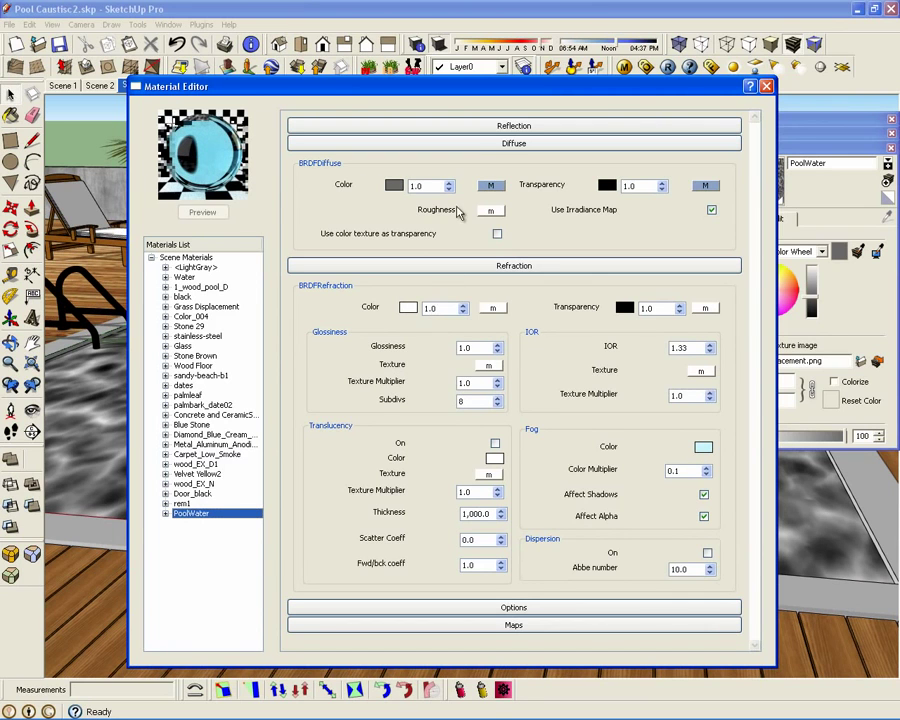
Enable the displacement map for PoolWater and assign it a TexBitmap texture.
left_click(488, 143)
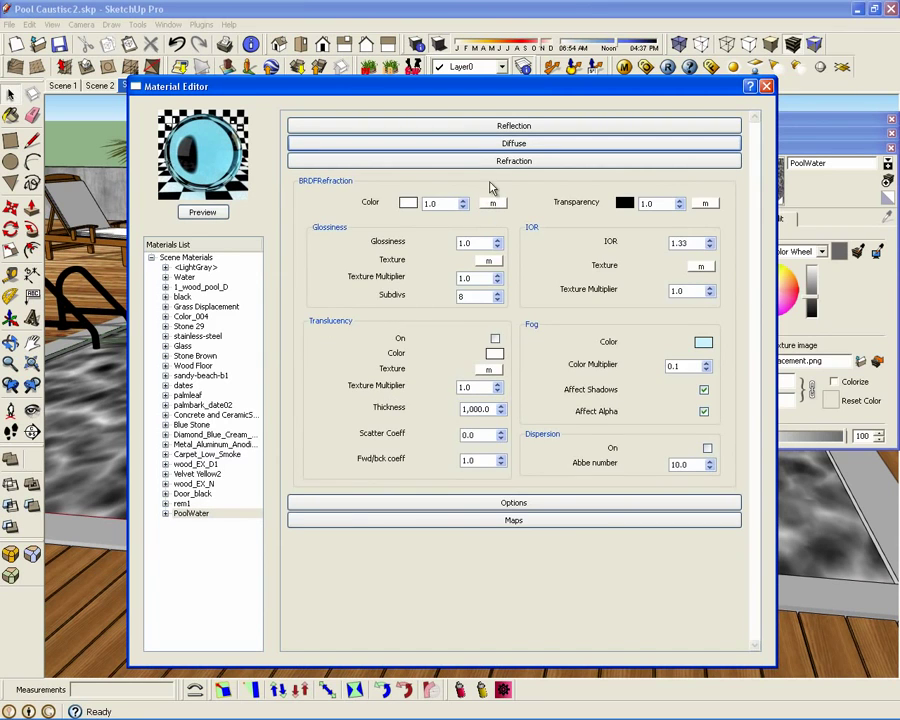
left_click(500, 162)
left_click(498, 198)
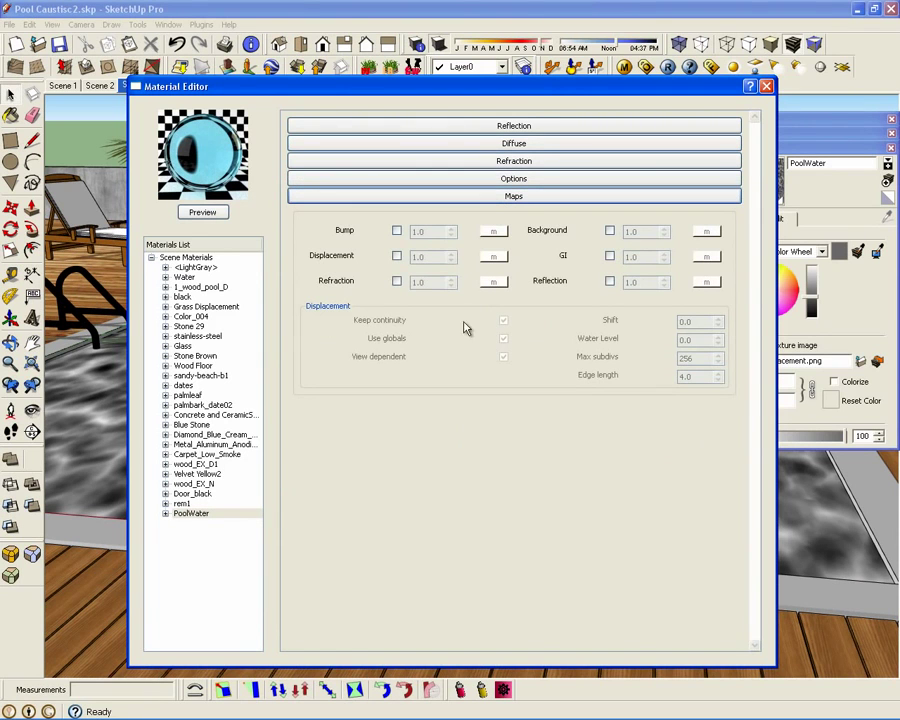
left_click(397, 257)
left_click(493, 258)
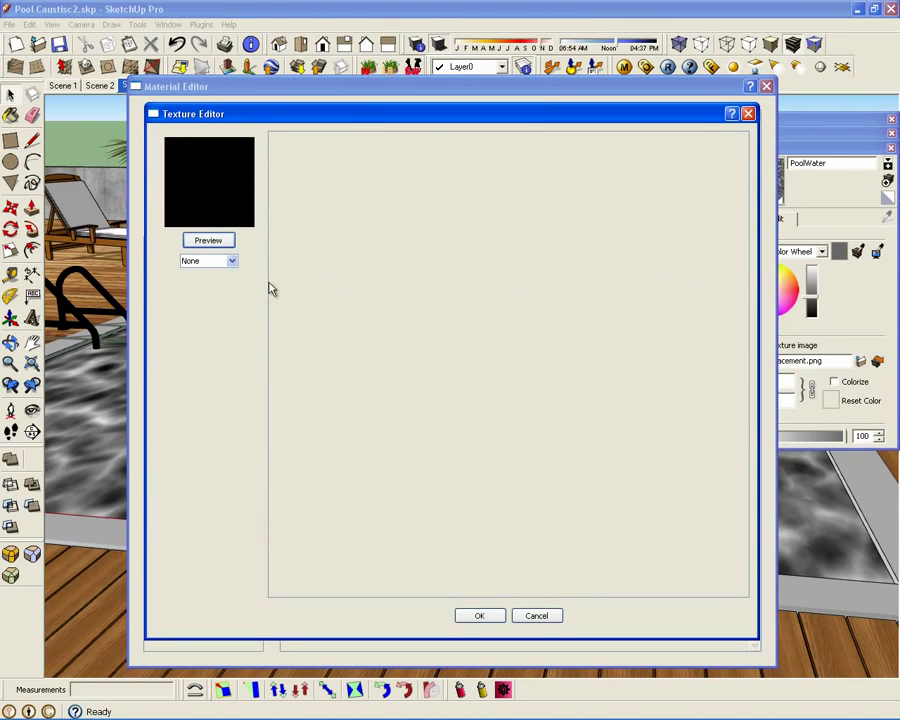
left_click(210, 261)
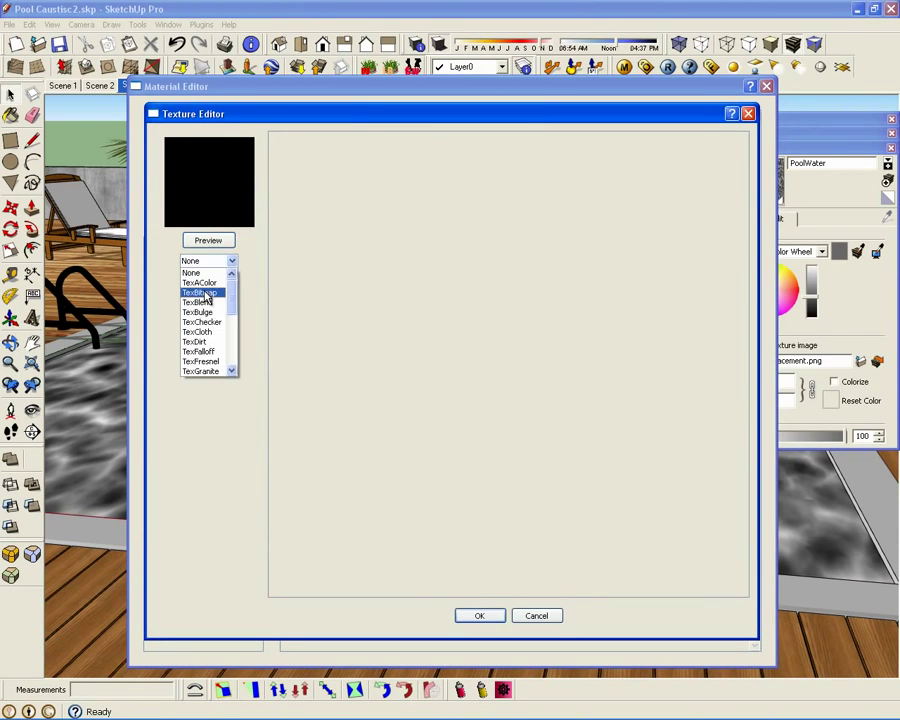
left_click(231, 292)
Load Sea Displacement.png from the Pool House folder as the displacement bitmap and accept the texture.
left_click(495, 388)
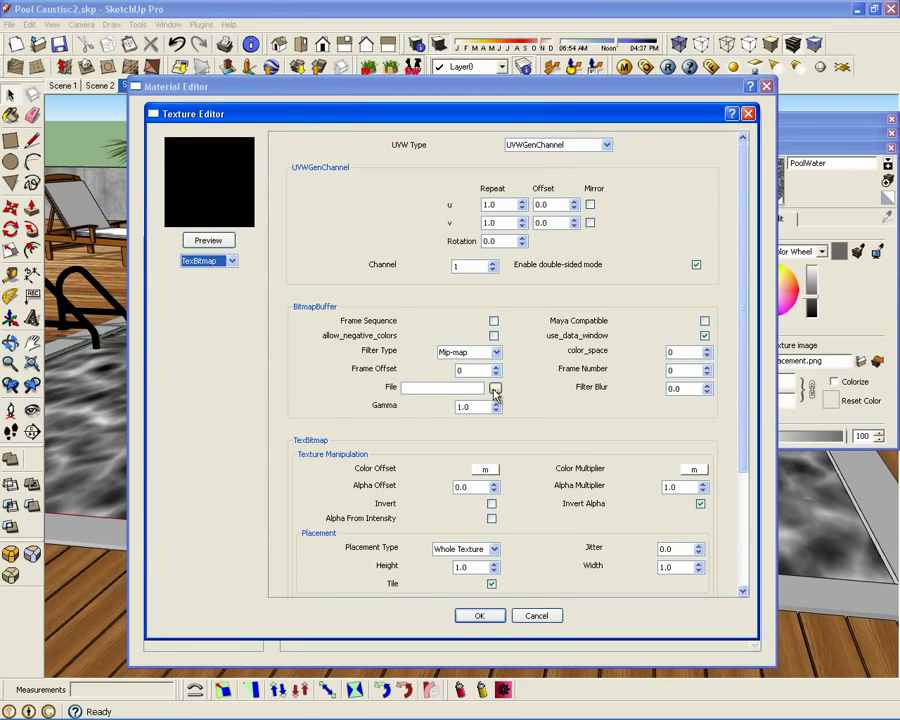
left_click(607, 239)
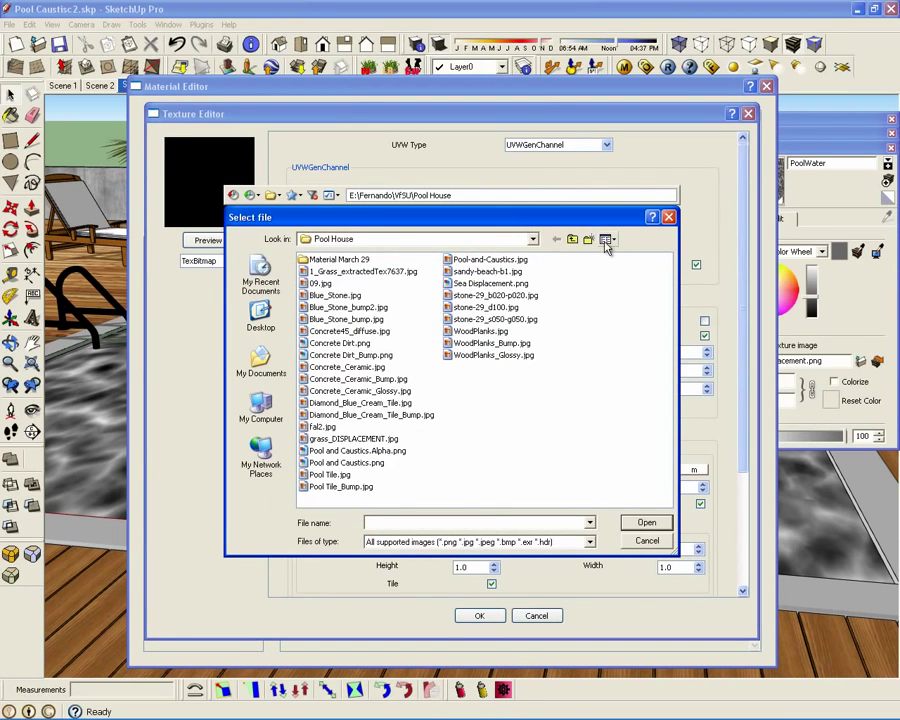
left_click(627, 254)
left_click_drag(666, 300, 653, 404)
double_click(522, 426)
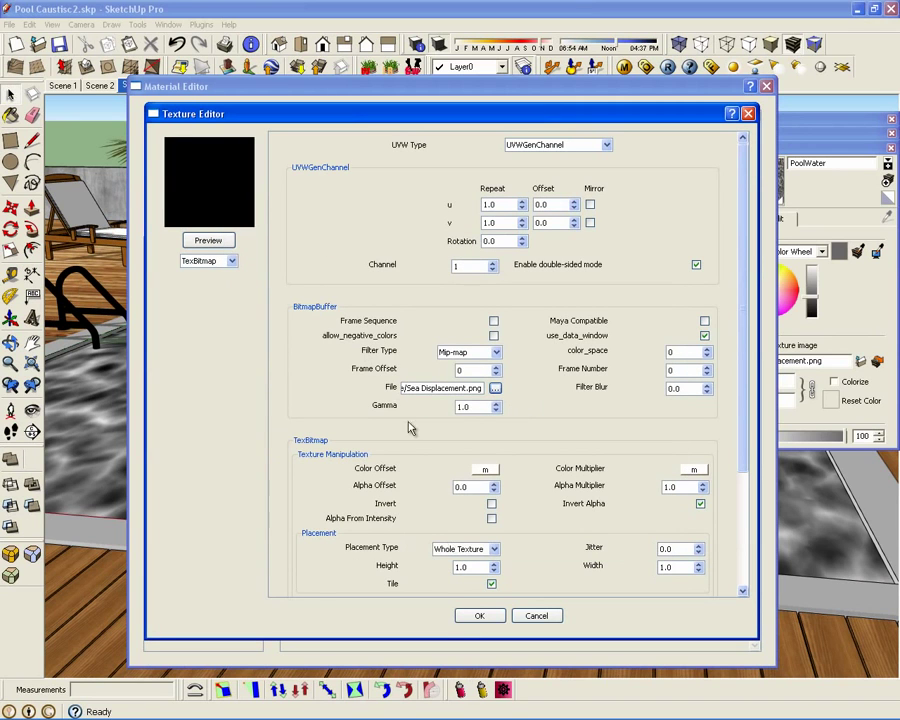
left_click(480, 617)
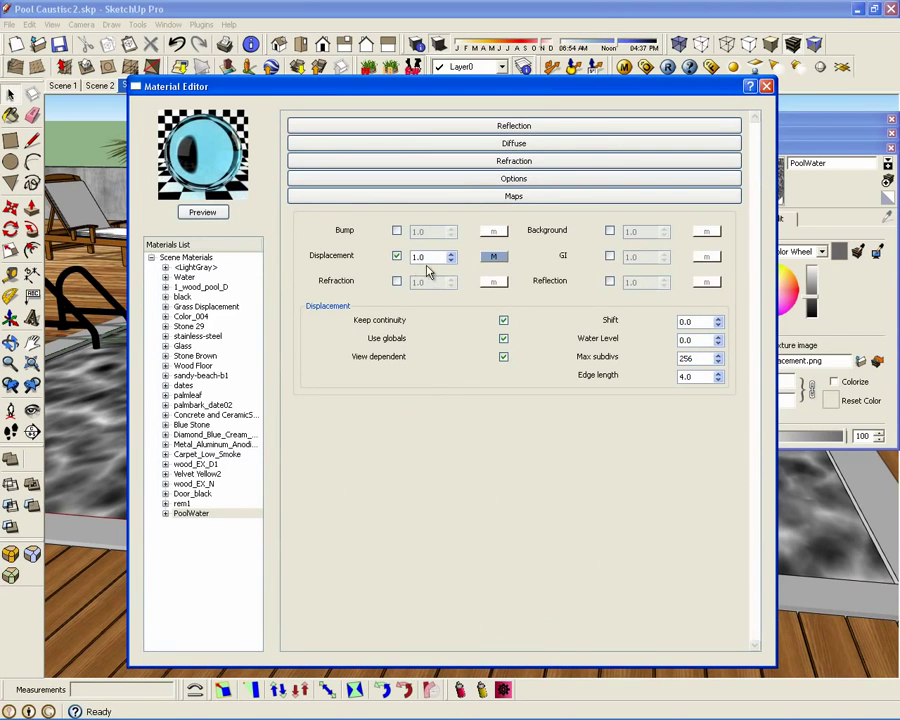
Set PoolWater's displacement amount to 0.5, disable Use globals, and set the edge length to 12.0.
left_click_drag(432, 259, 398, 260)
left_click(503, 338)
double_click(686, 357)
key("Tab")
left_click_drag(703, 377, 681, 393)
Update the PoolWater material preview, close the material editor, and render the pool scene with V-Ray.
left_click(226, 212)
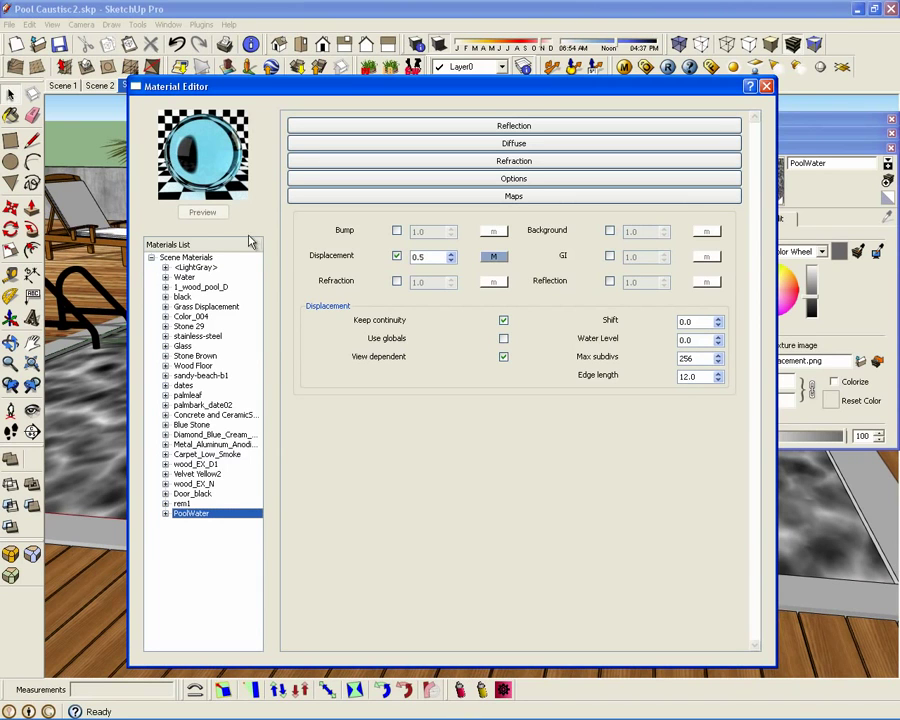
left_click(201, 212)
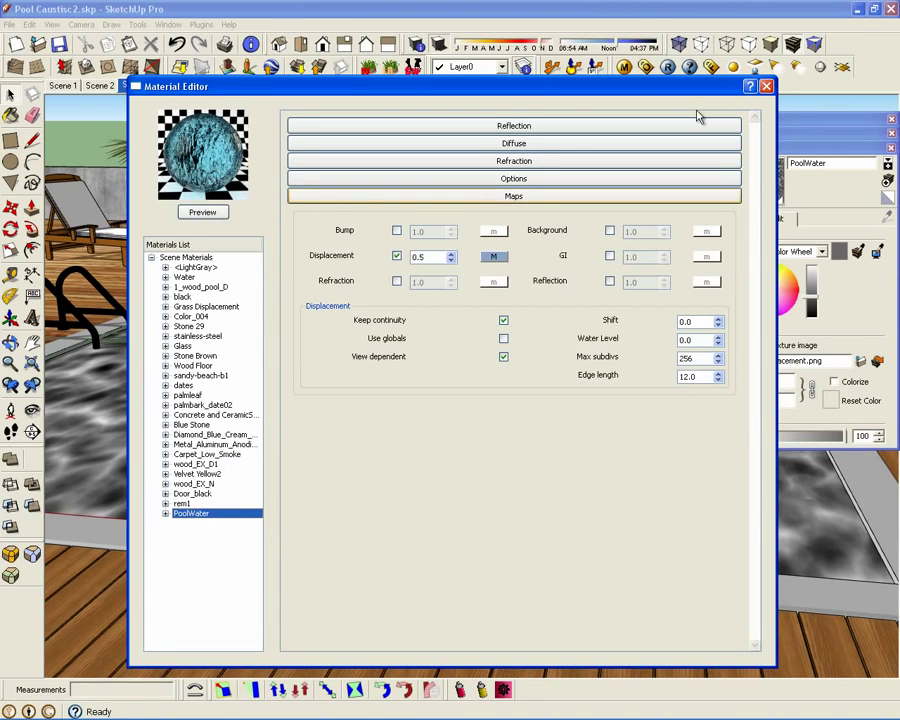
left_click(767, 87)
left_click(669, 68)
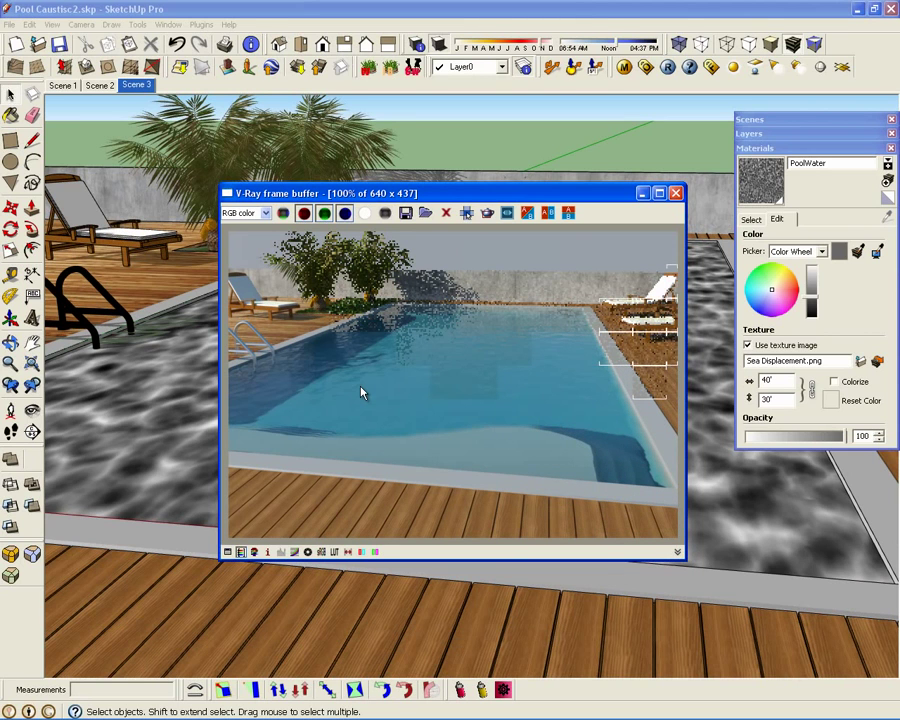
Turn on caustics in the V-Ray render options and review the Search Distance setting.
left_click(646, 68)
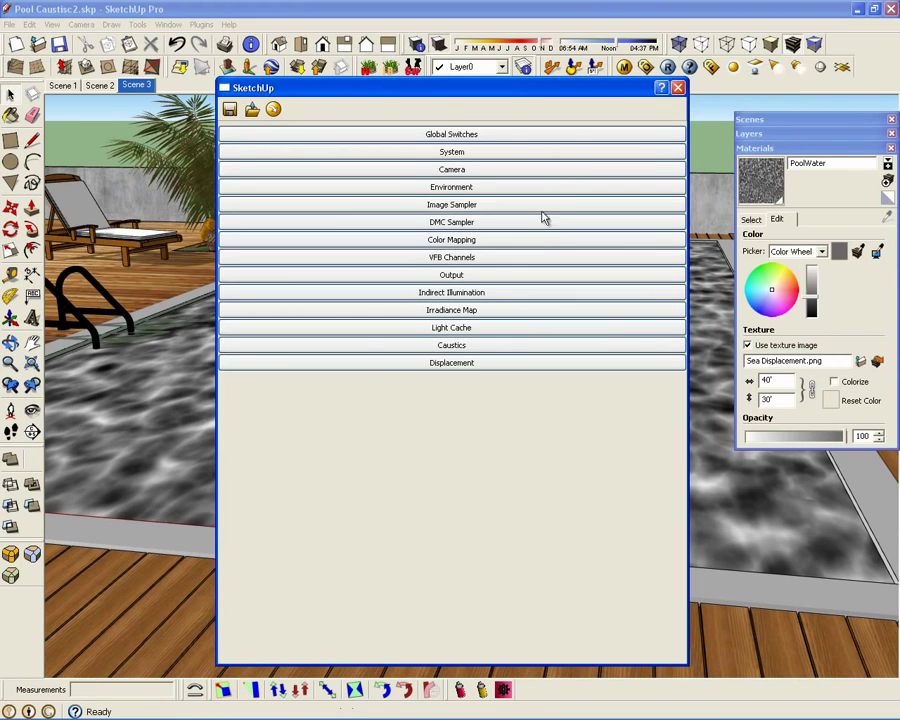
left_click(444, 346)
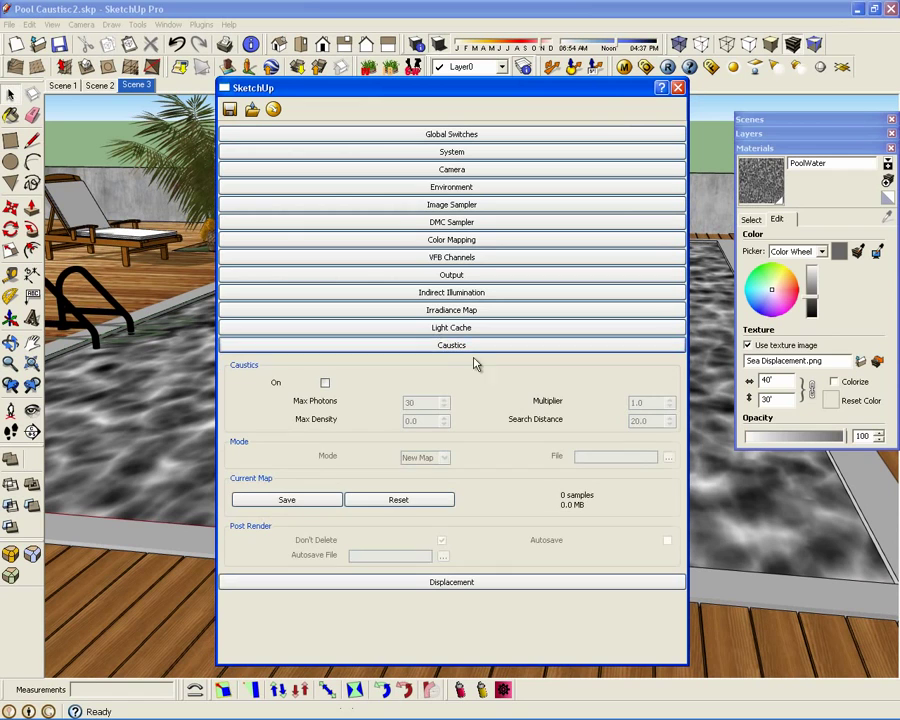
left_click(325, 383)
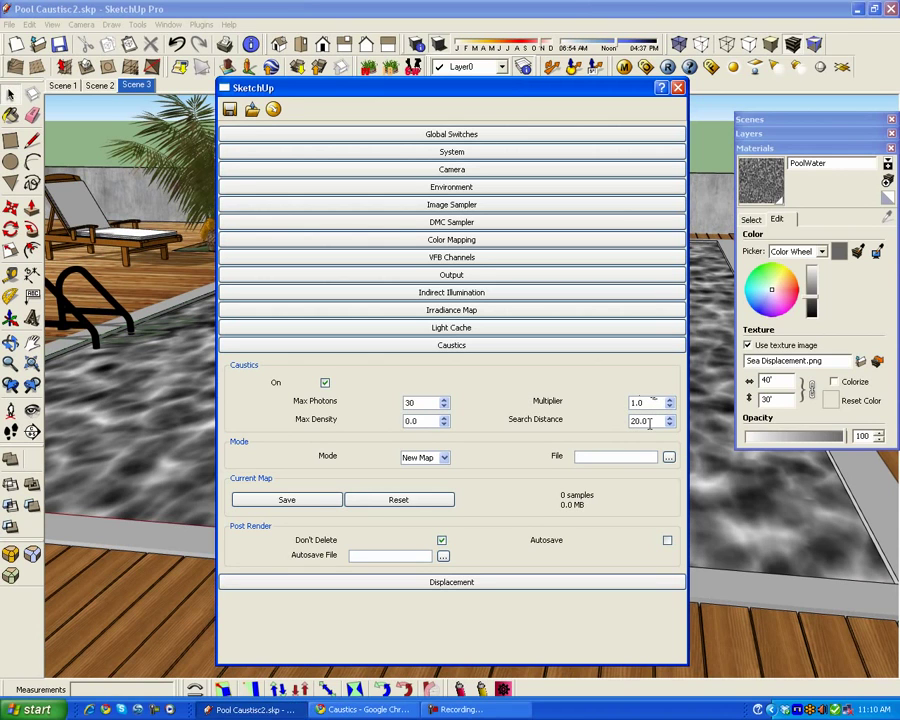
mouse_move(645, 424)
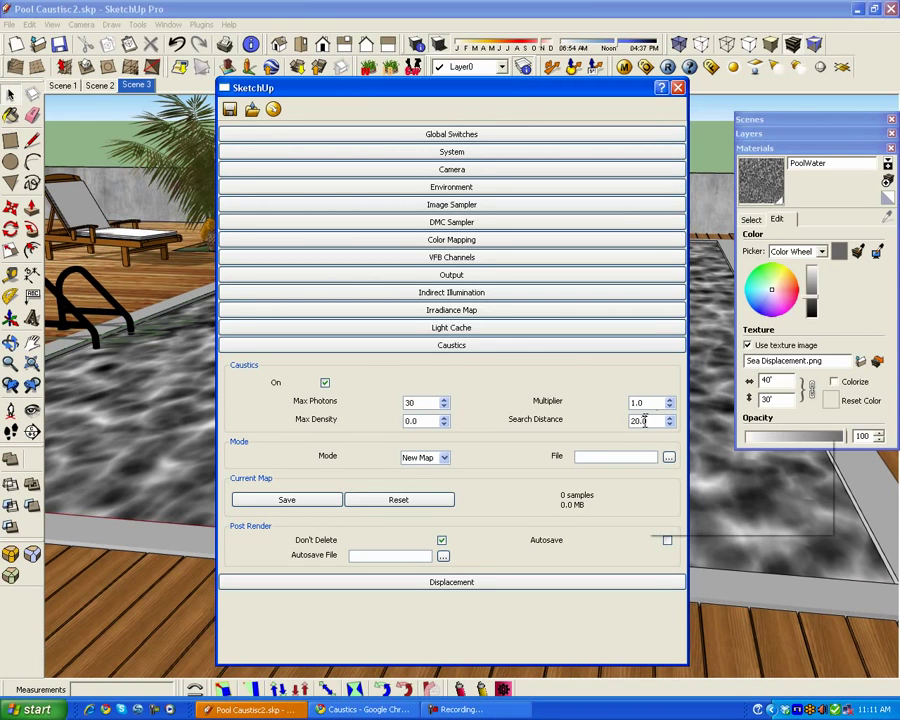
left_click(645, 420)
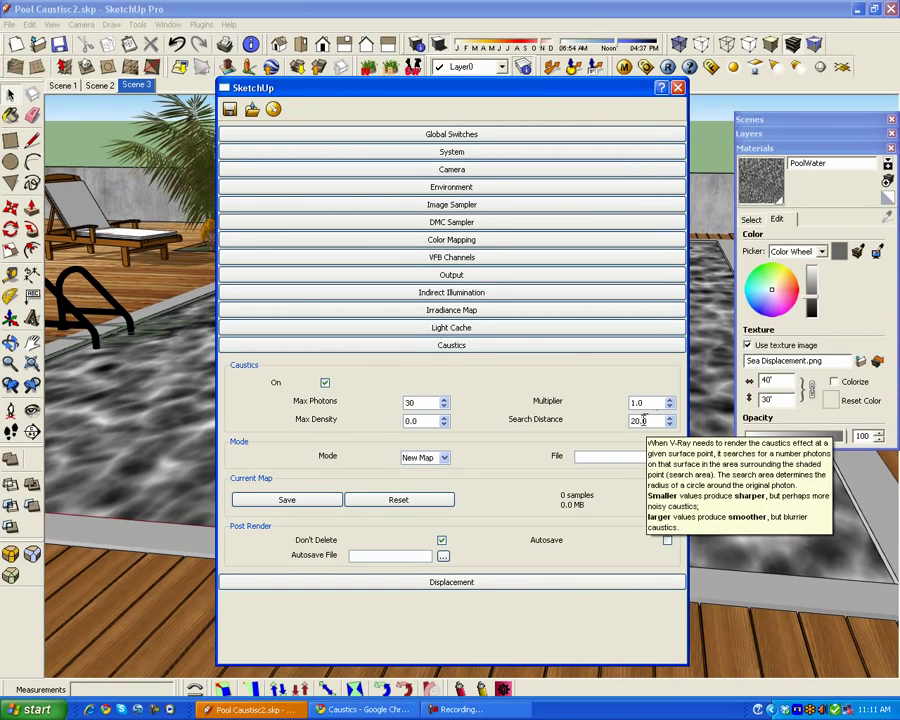
double_click(645, 420)
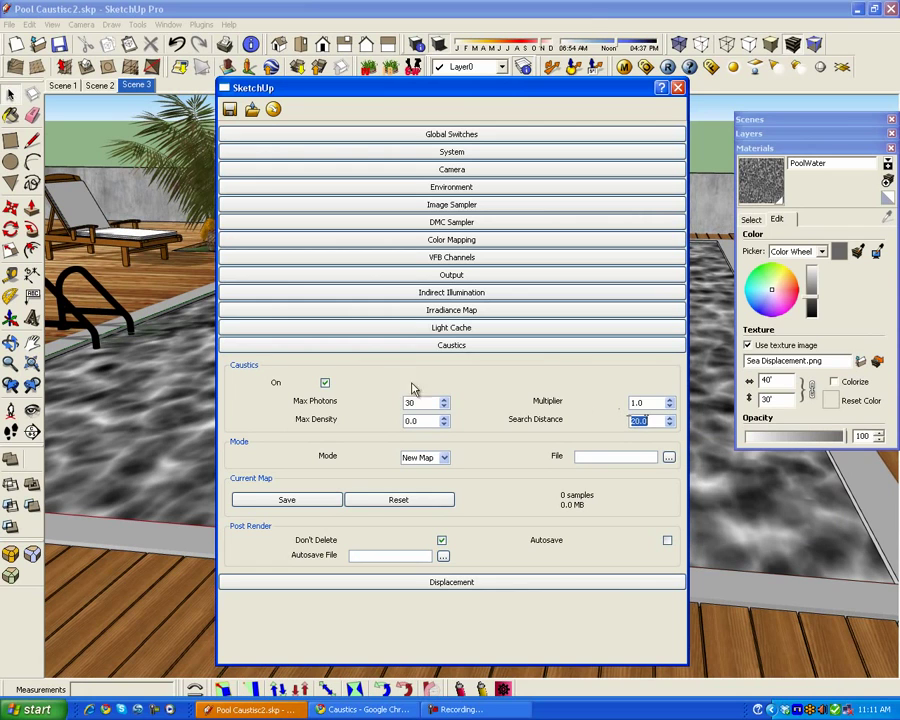
Bring up the Environment settings in the V-Ray render options, close the options, and render the pool scene with caustics on.
left_click(456, 346)
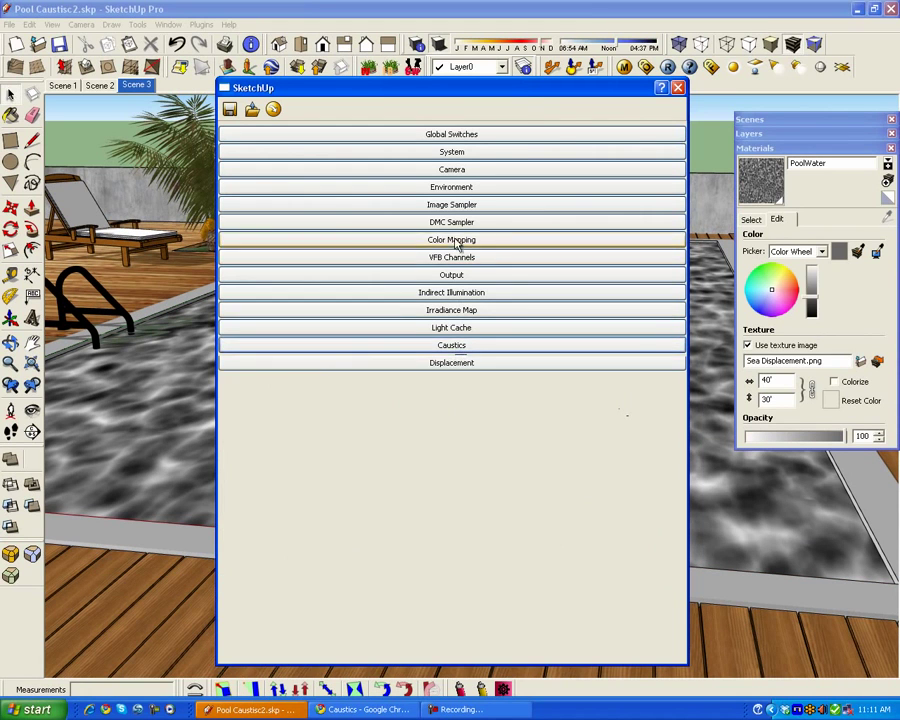
left_click(440, 188)
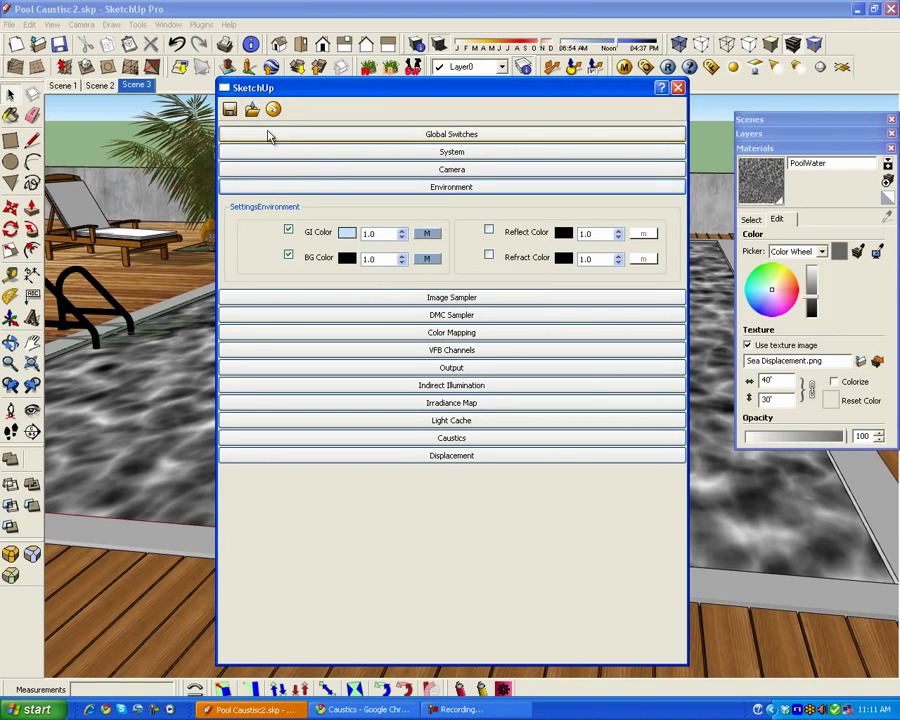
left_click(669, 68)
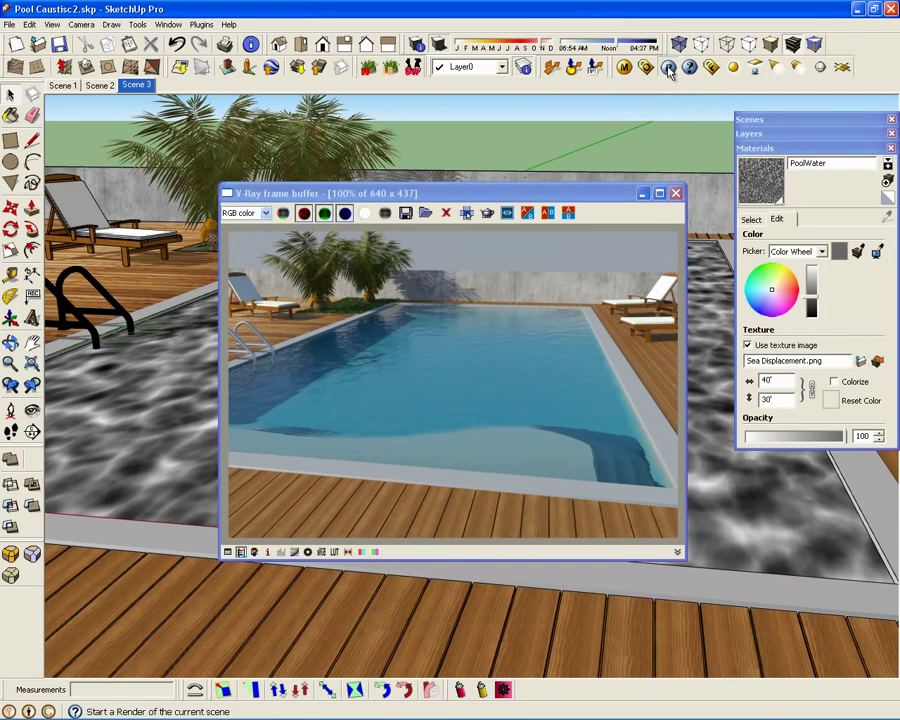
left_click(667, 69)
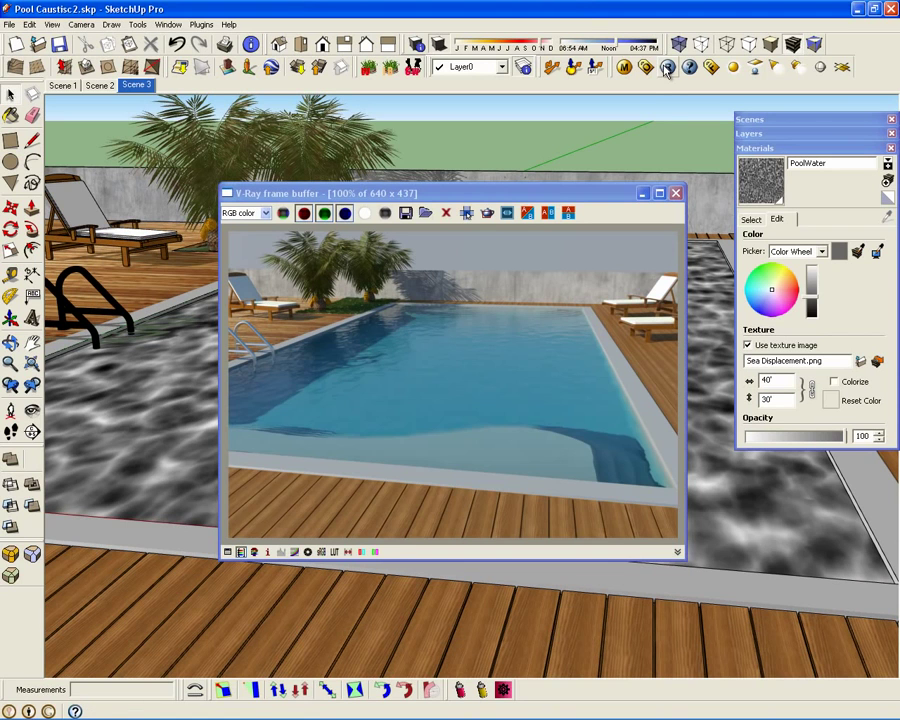
left_click(667, 67)
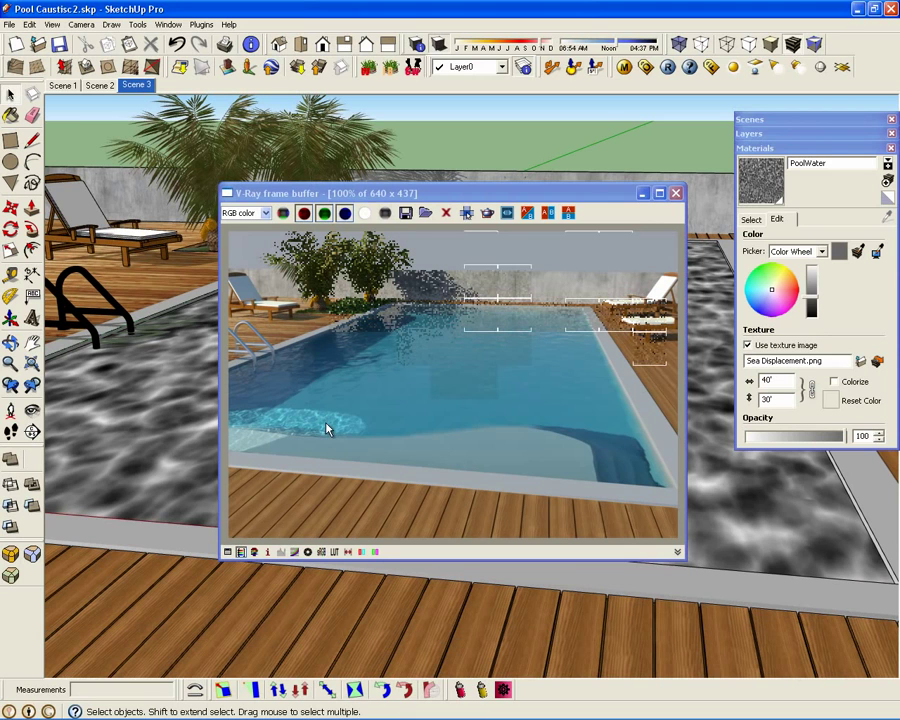
Set the SunLight Photon Radius to 500 in the GI Color sky texture, accept it, and render the scene again.
left_click(647, 67)
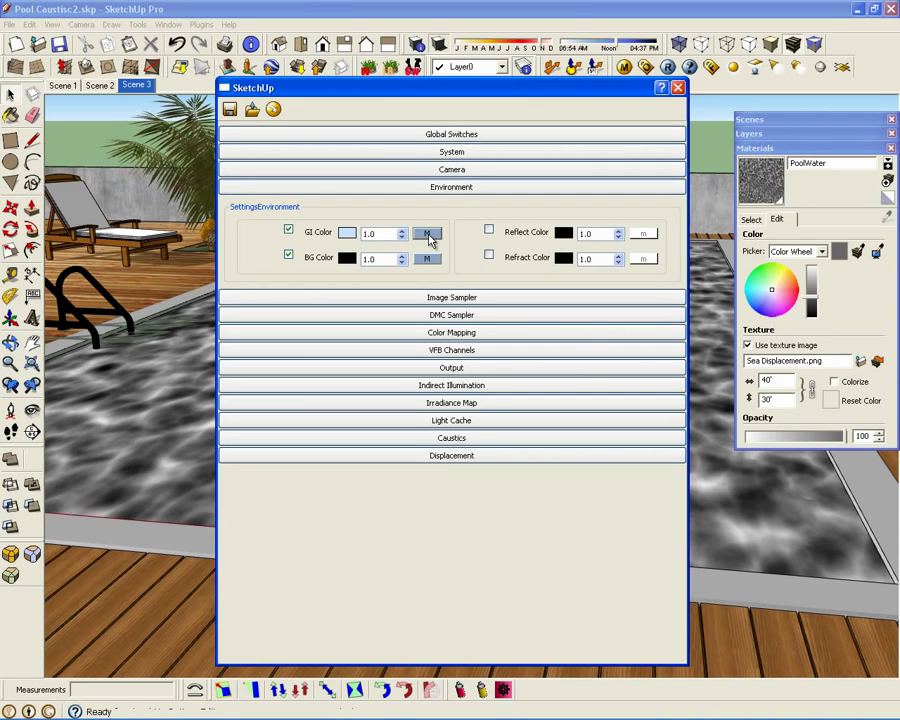
left_click(428, 235)
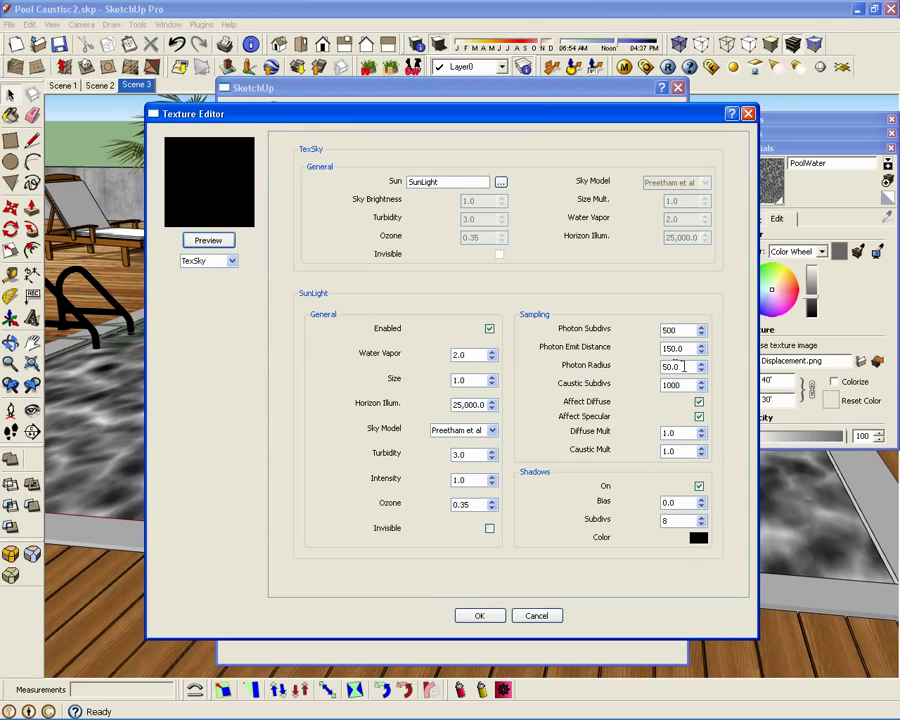
left_click_drag(684, 367, 655, 370)
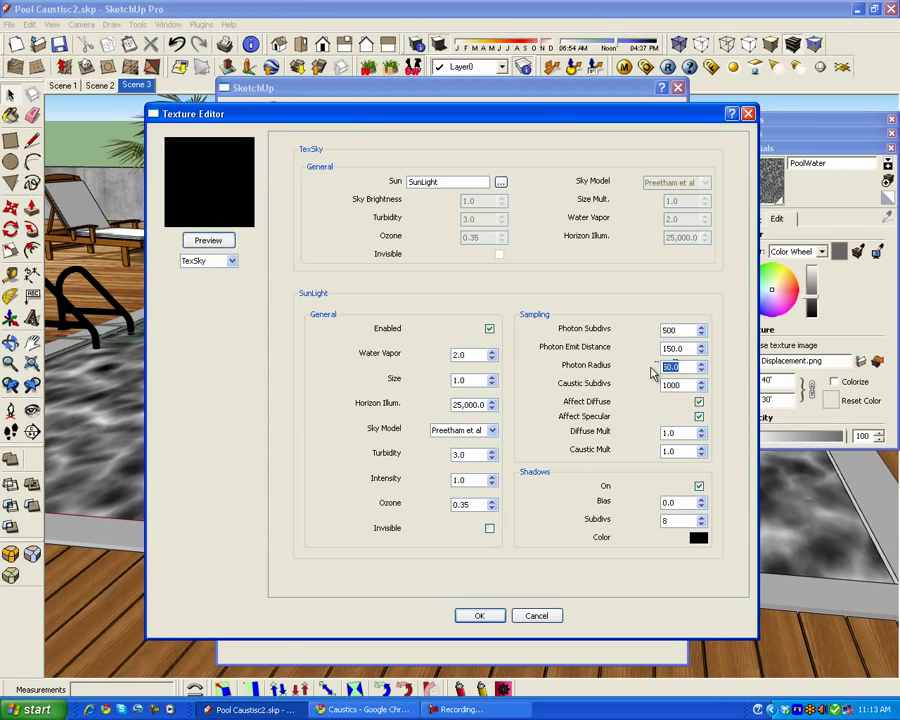
type("500")
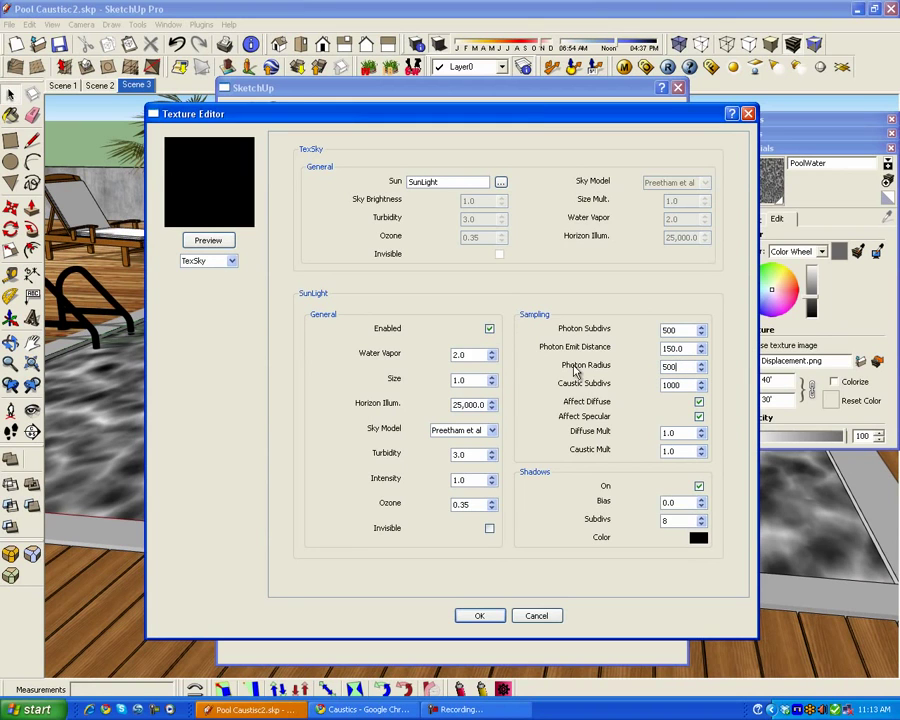
double_click(679, 368)
left_click(488, 616)
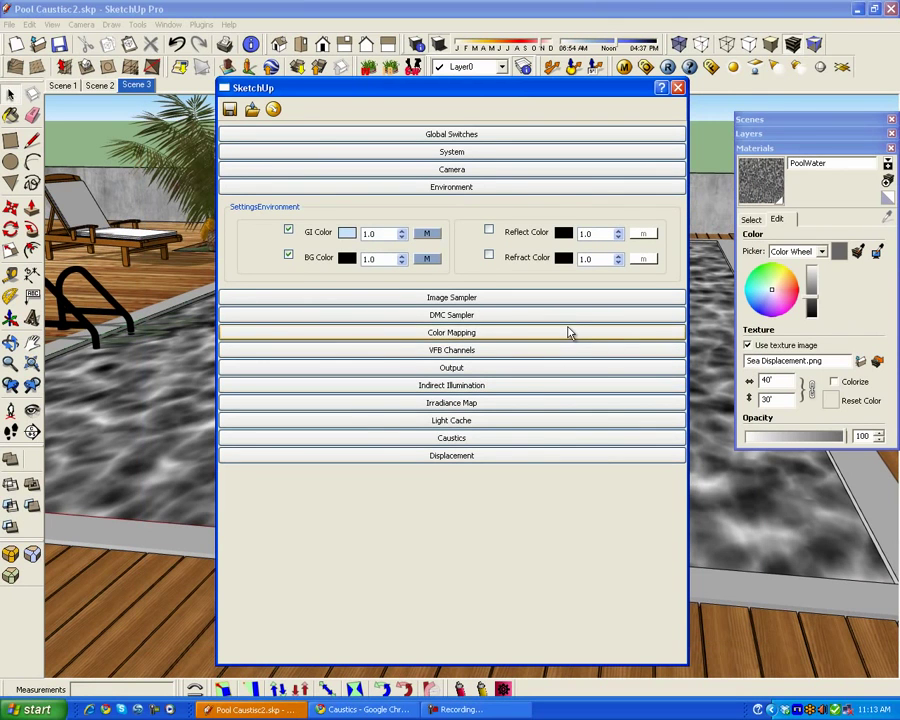
left_click(667, 67)
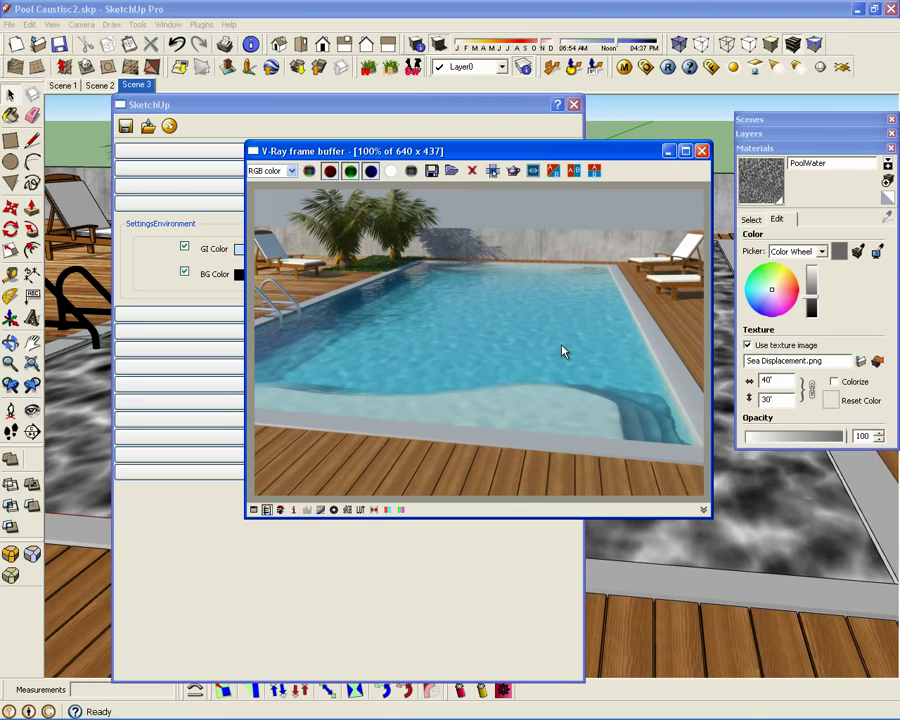
Set the caustics Search Distance to 3.0 in the V-Ray render options.
left_click(174, 248)
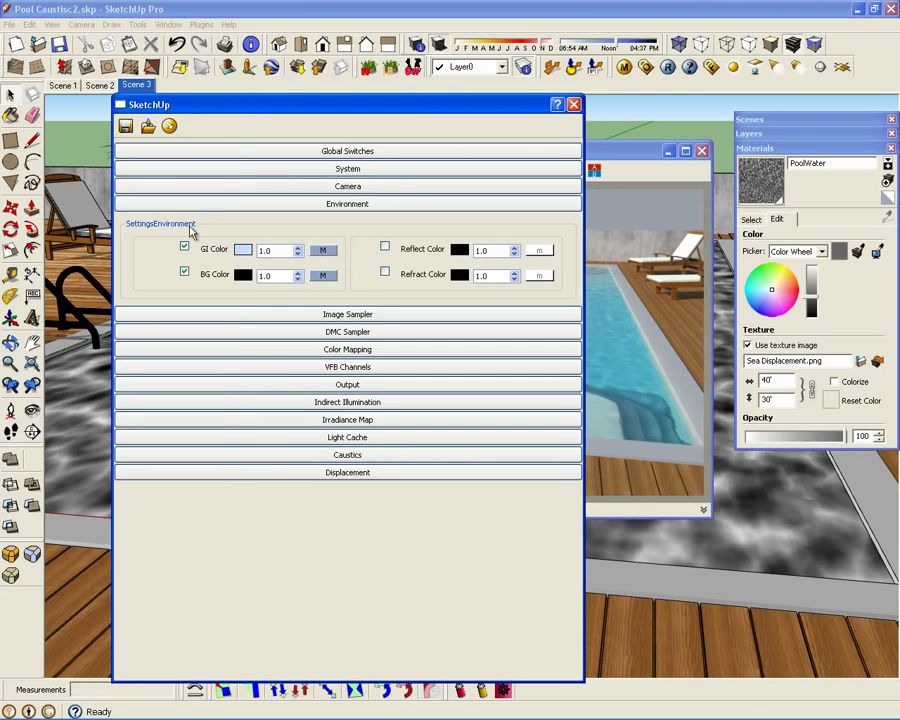
left_click(231, 204)
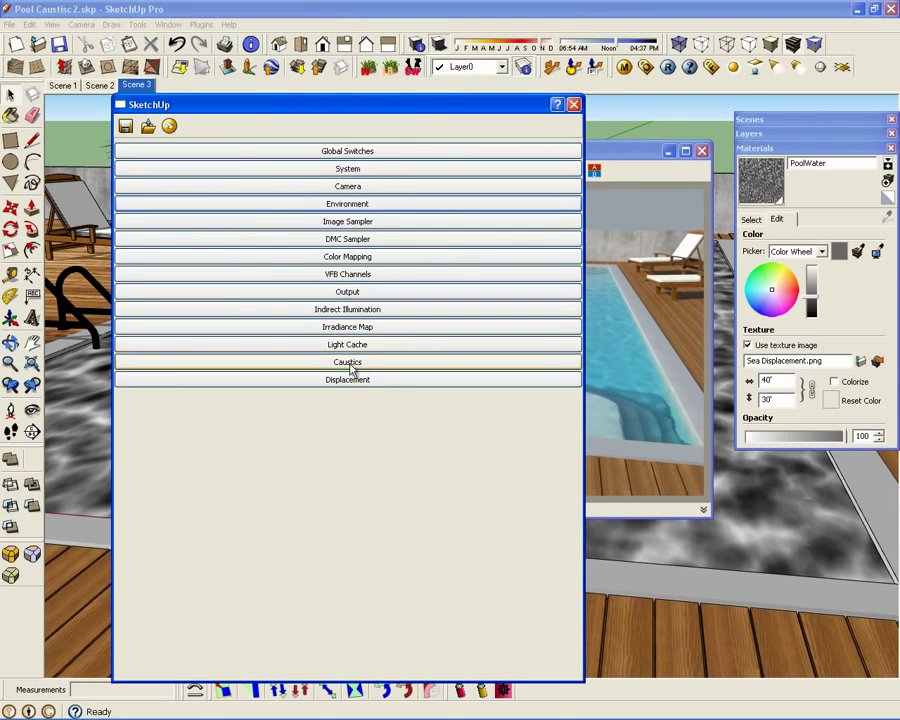
left_click(350, 363)
left_click_drag(545, 438, 494, 446)
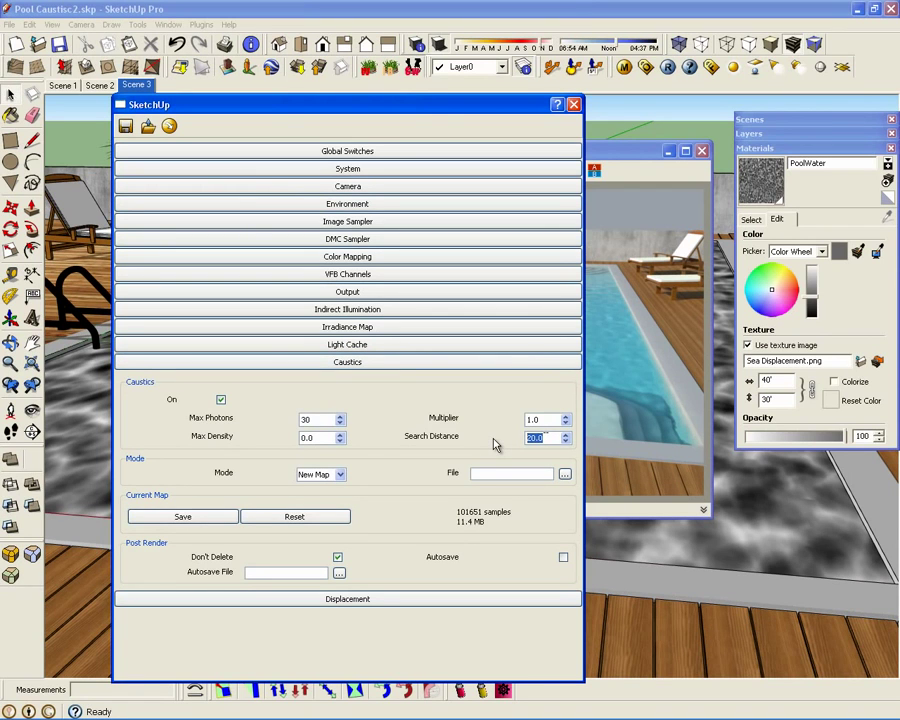
type("3")
mouse_move(534, 440)
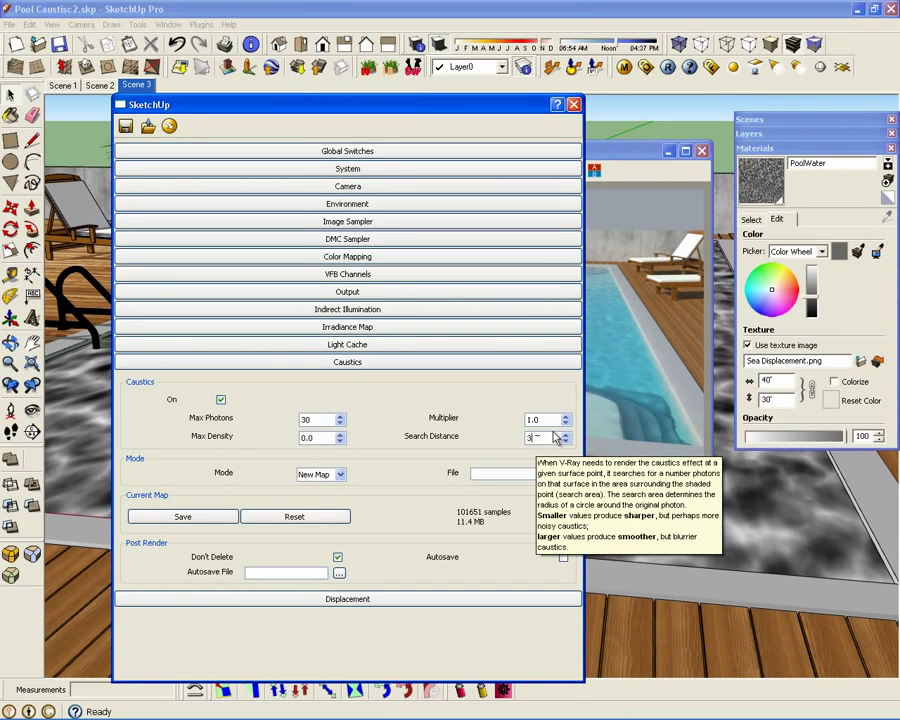
key("Return")
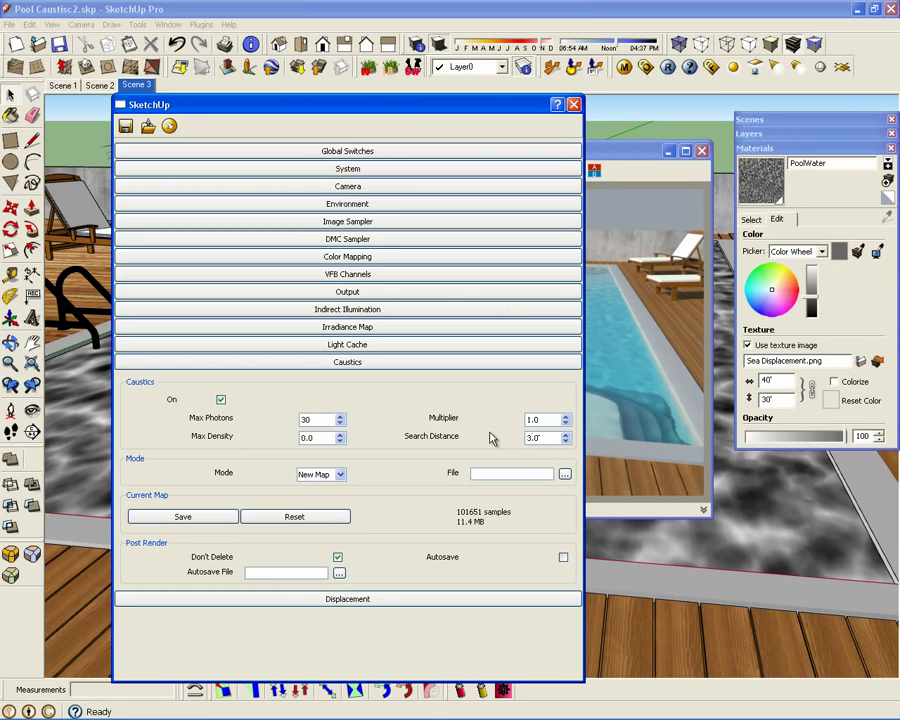
Set the caustics Max Photons to 100 and the Multiplier to 1.5.
left_click_drag(314, 420, 269, 419)
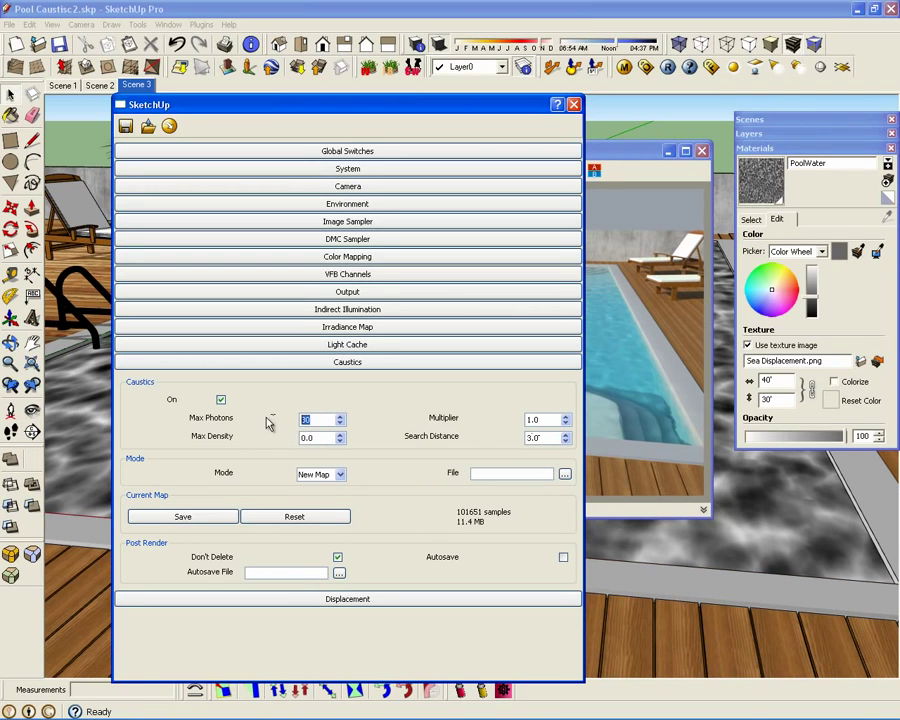
type("100")
double_click(535, 419)
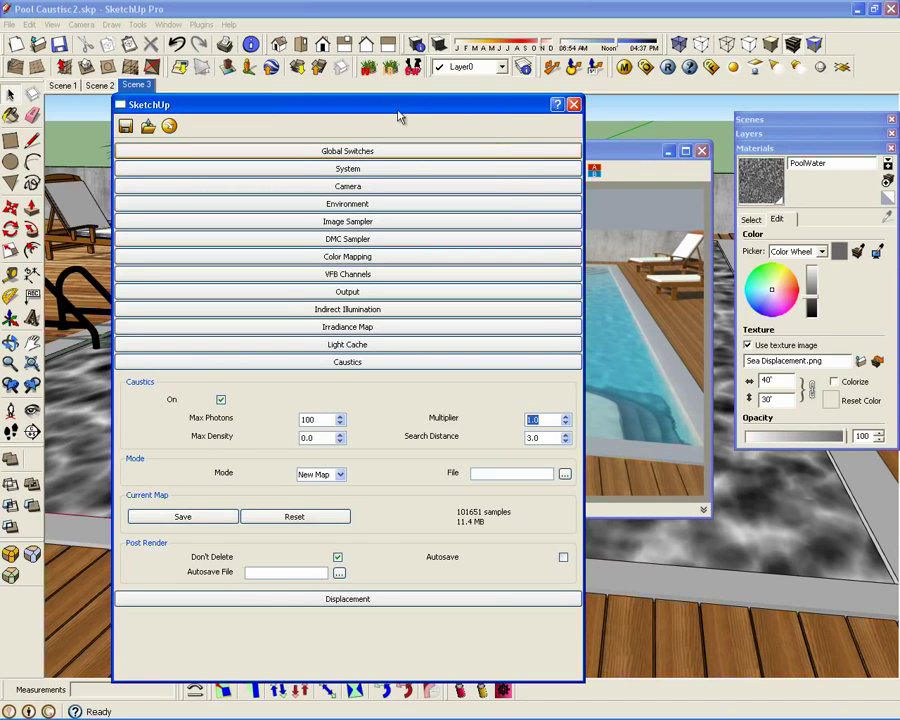
left_click_drag(443, 106, 347, 110)
left_click_drag(636, 142, 643, 142)
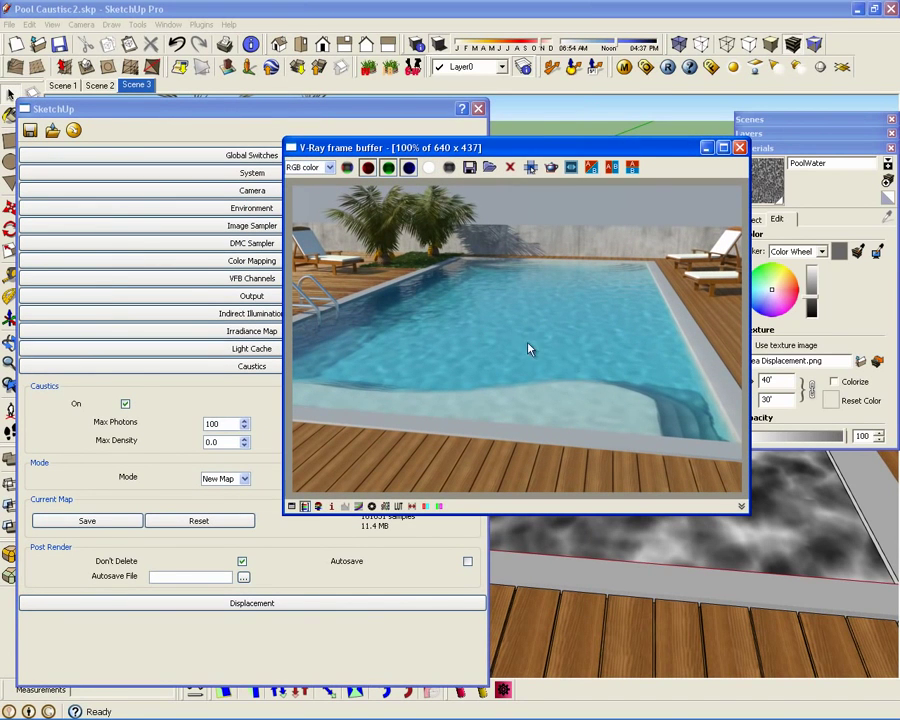
left_click(354, 157)
double_click(455, 423)
type("1.5")
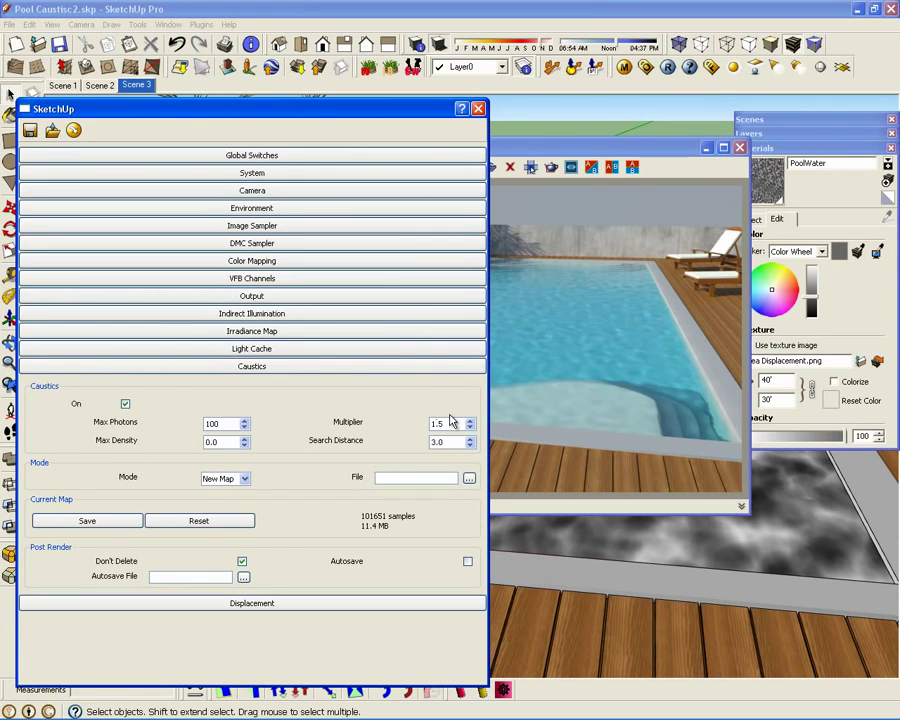
Set the SunLight Caustic Subdivs to 8000 in the Environment's GI Color sky texture and accept it.
left_click(262, 366)
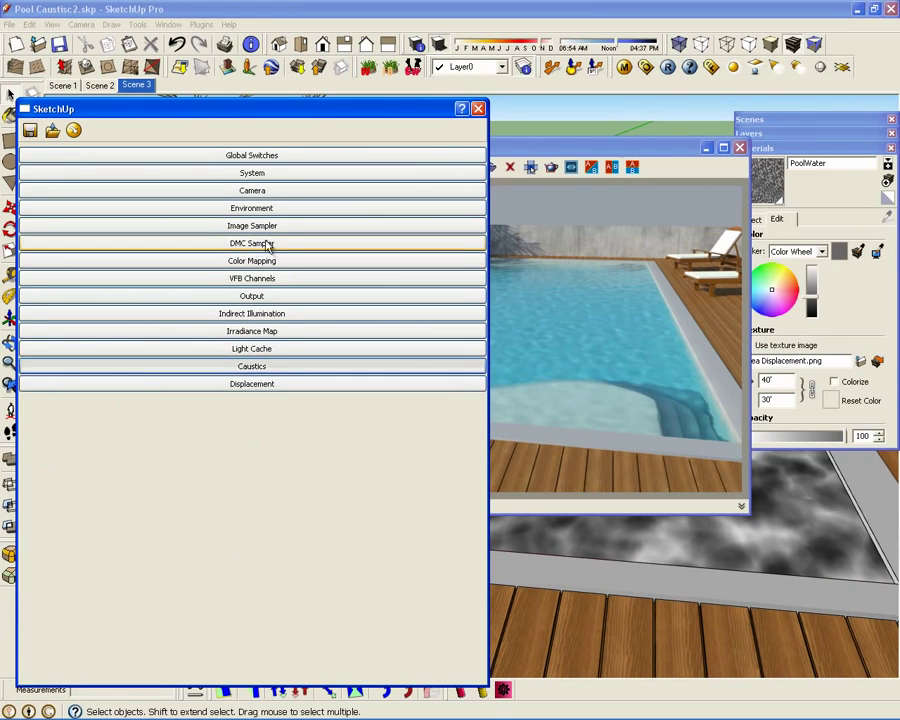
left_click(264, 209)
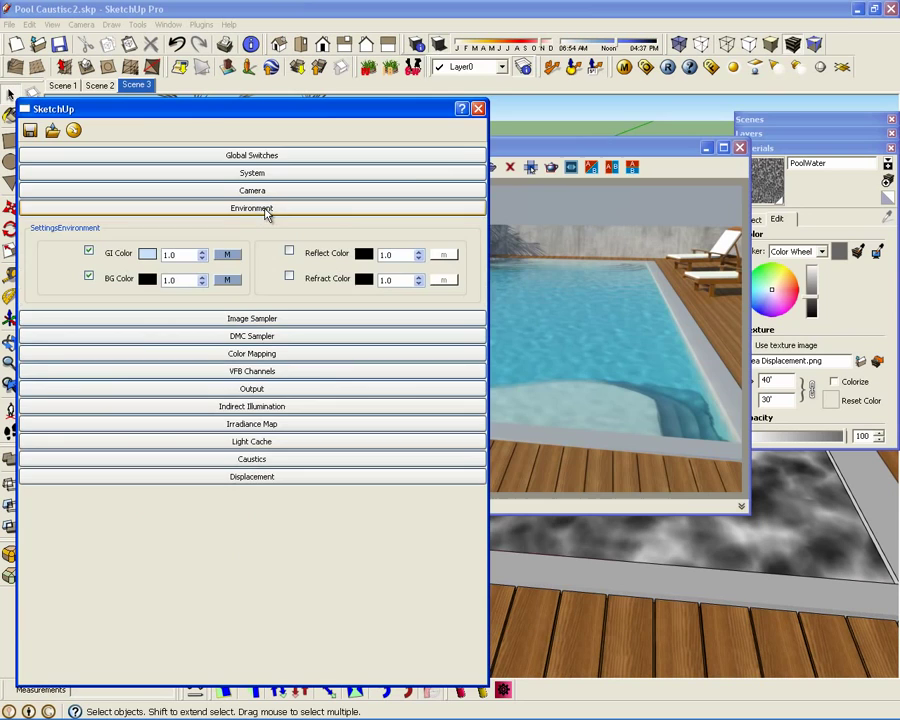
left_click(230, 256)
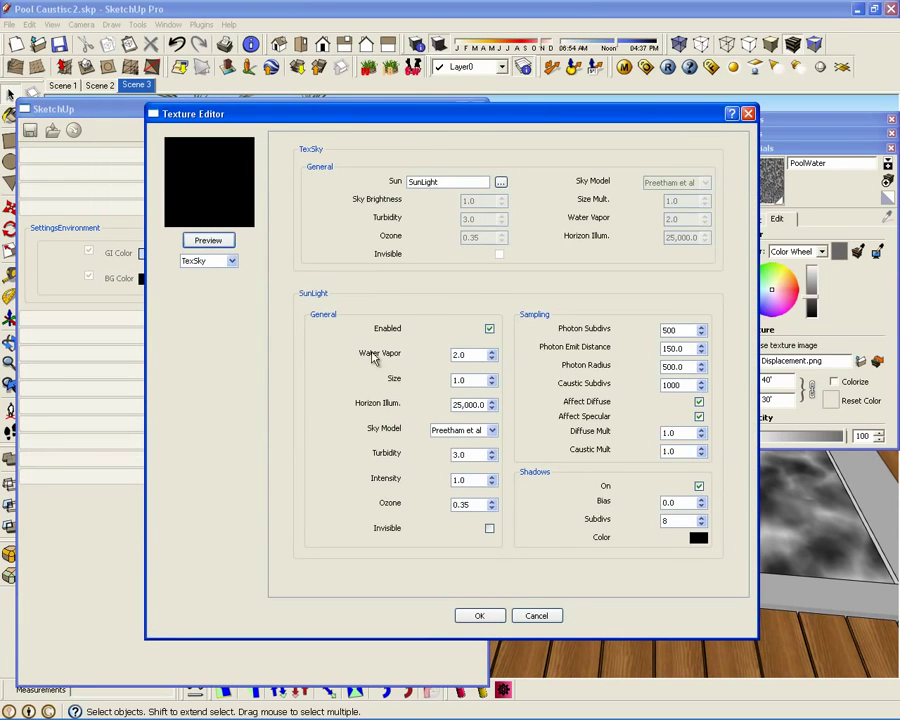
left_click_drag(667, 387, 608, 404)
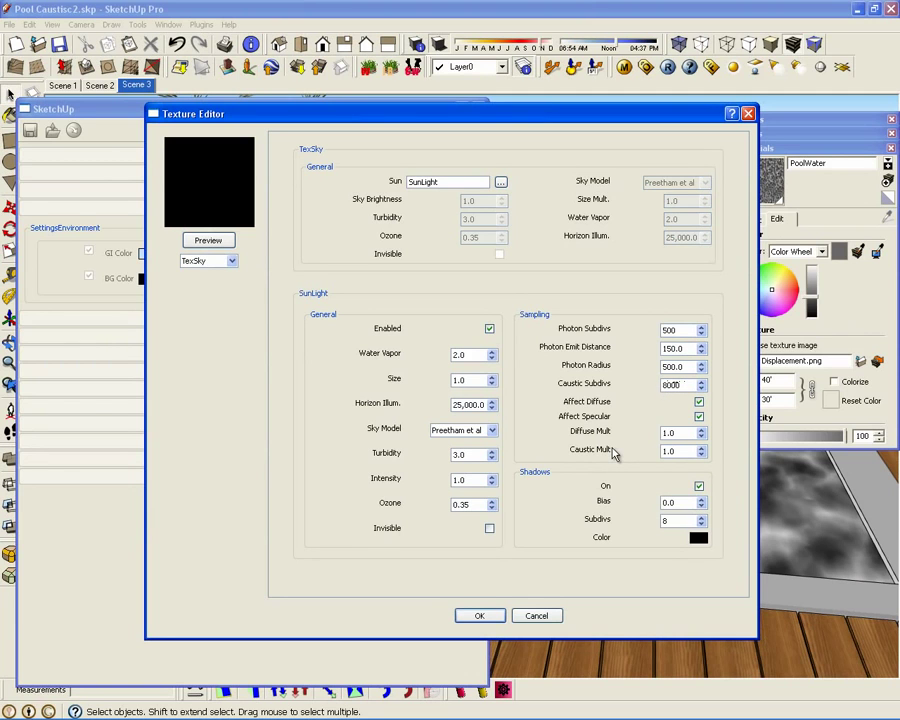
left_click(489, 619)
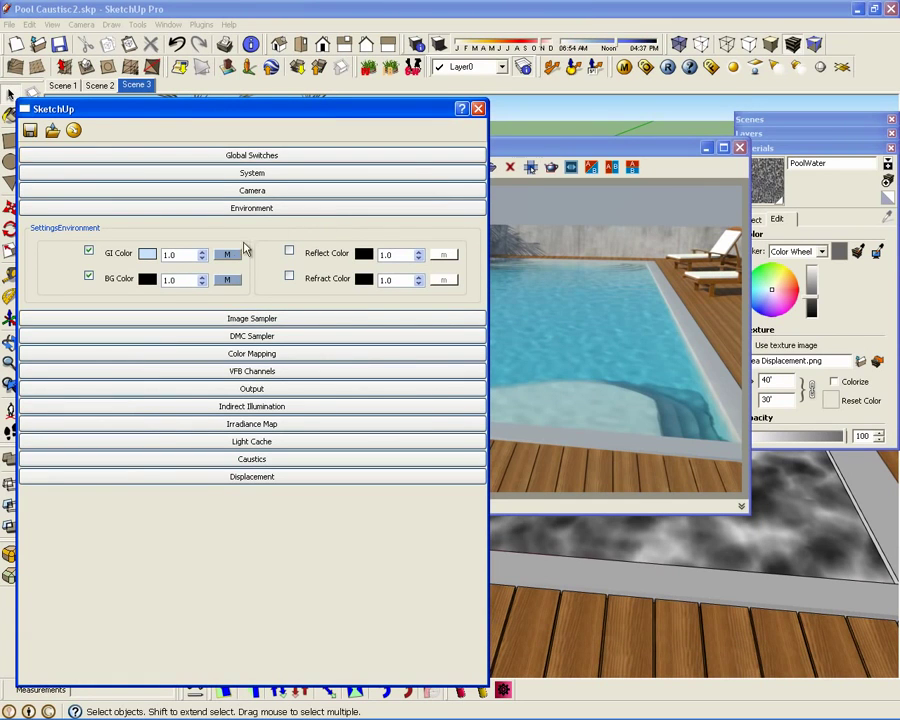
Reopen the GI Color sky texture and set the SunLight Caustic Subdivs to 6000.
left_click(228, 256)
left_click(667, 389)
type("6000")
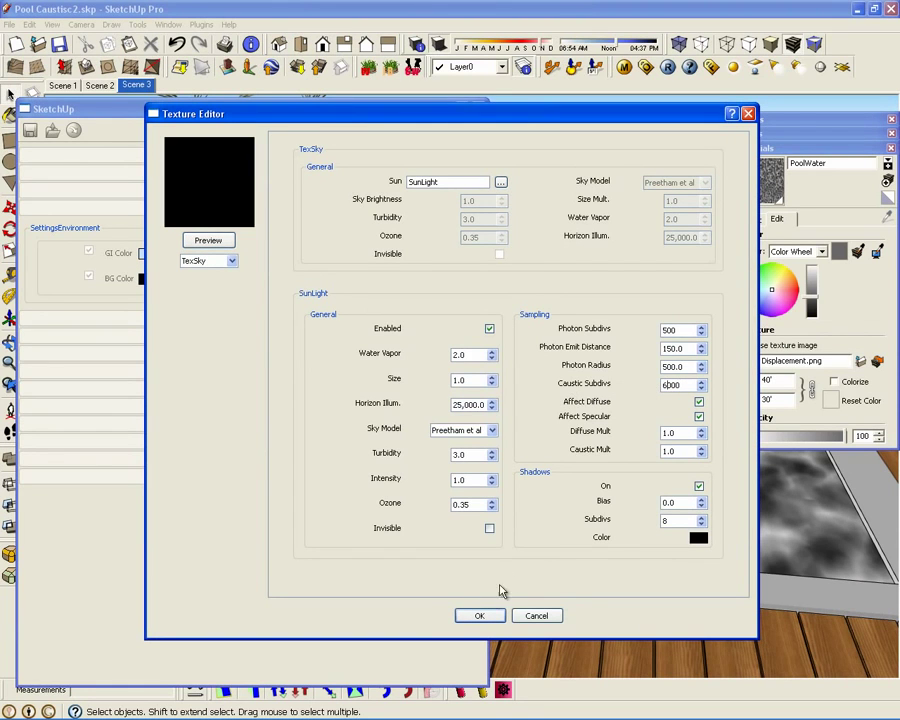
left_click(482, 616)
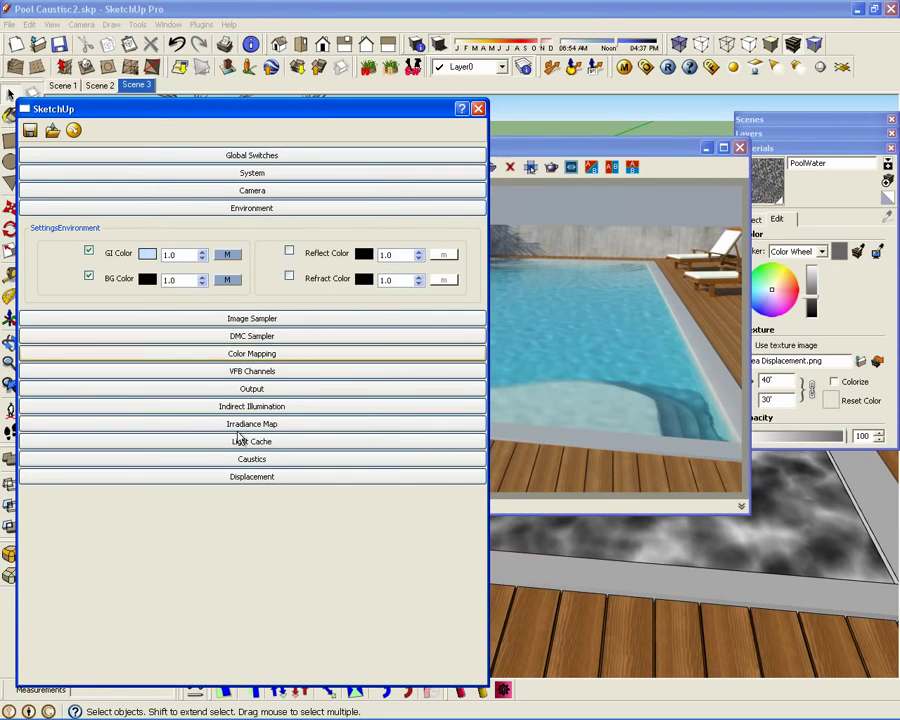
Review the caustics Search Distance and Max Photons settings and examine the water in the previous render up close.
left_click(256, 459)
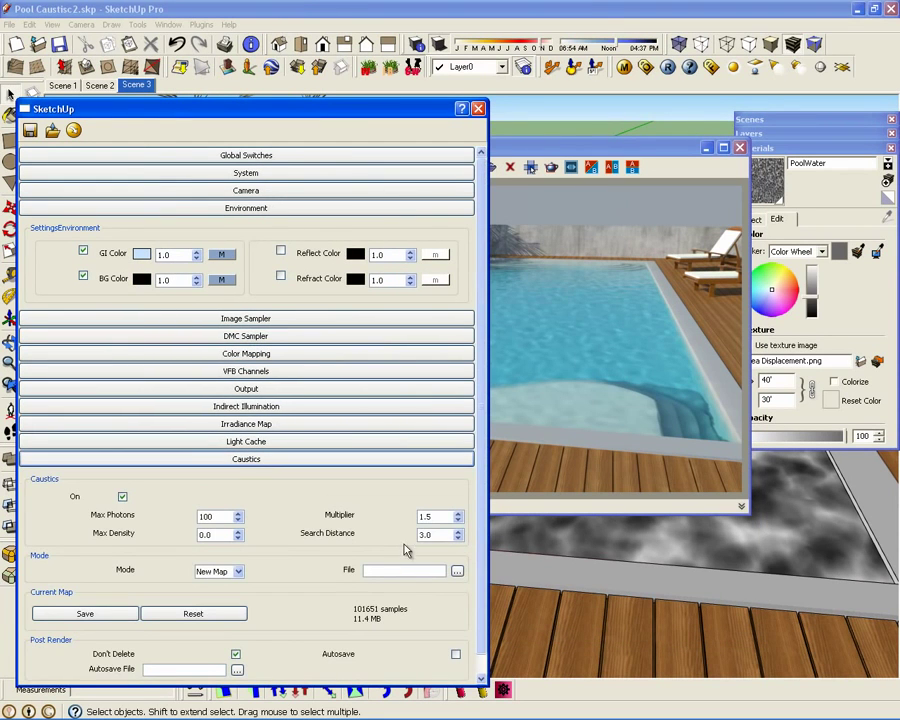
mouse_move(438, 533)
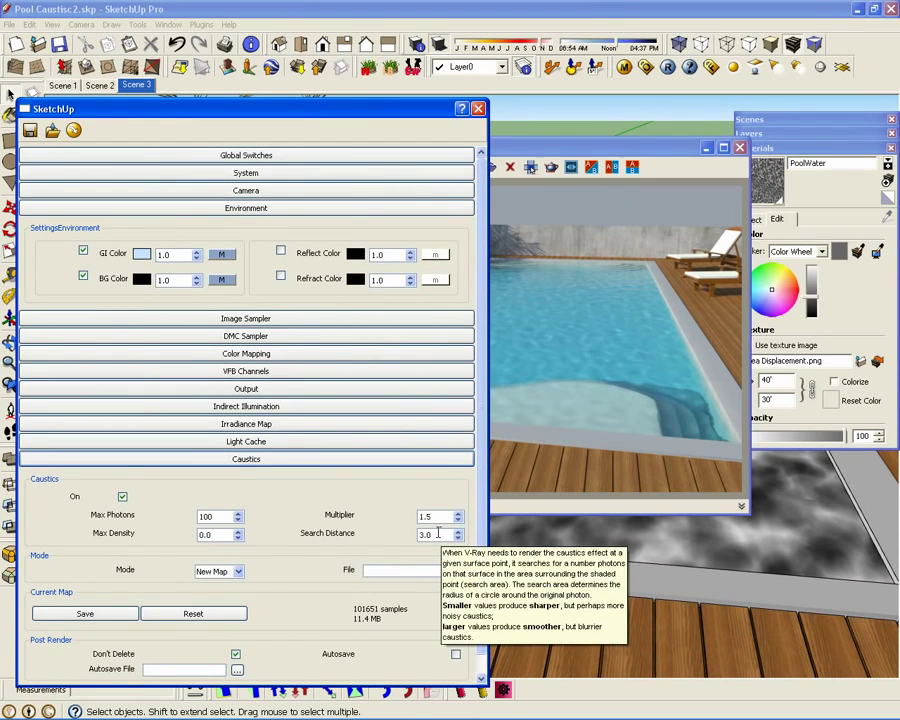
left_click_drag(654, 148, 680, 145)
scroll(541, 359, "up", 3)
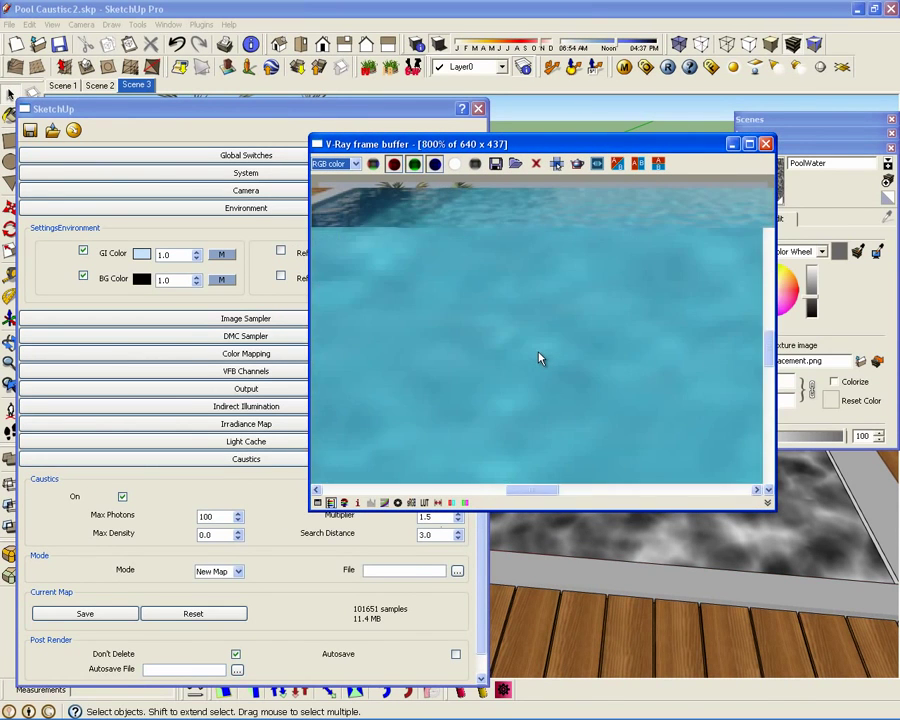
scroll(541, 359, "down", 3)
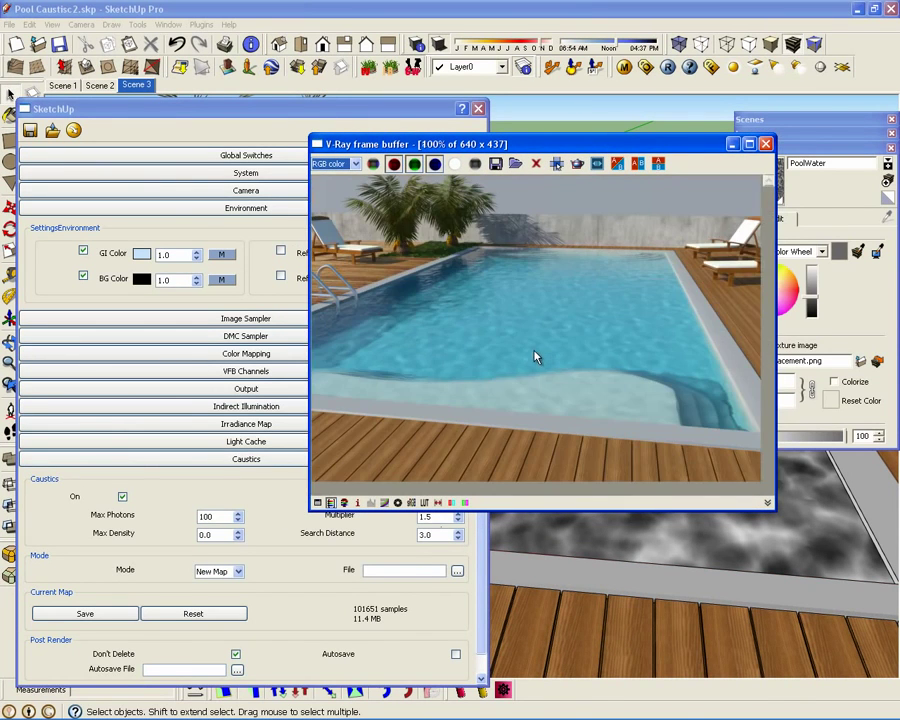
middle_click_drag(524, 346, 535, 353)
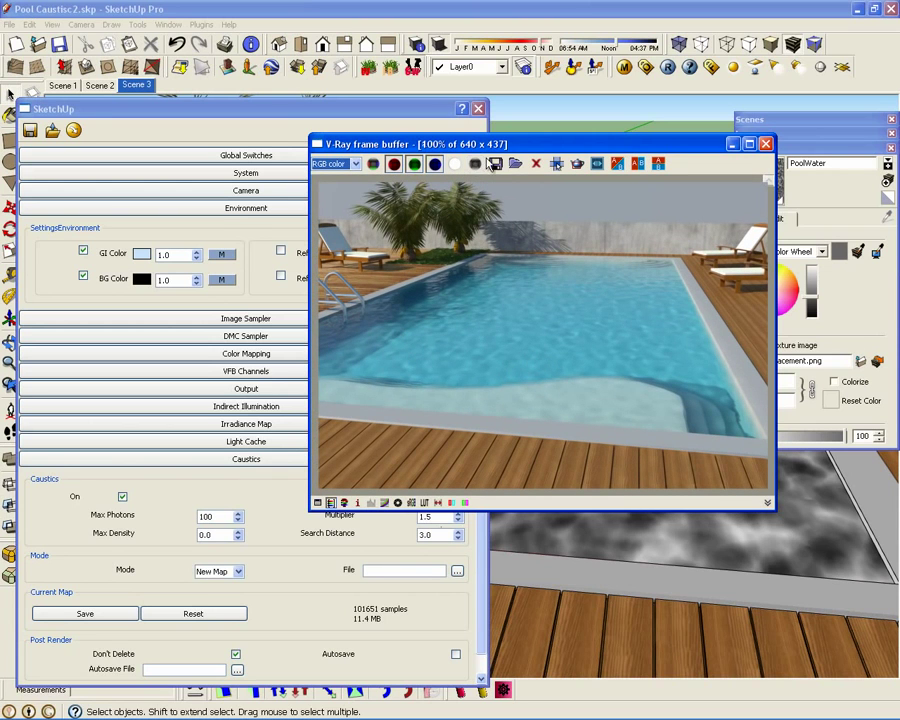
left_click_drag(528, 150, 565, 155)
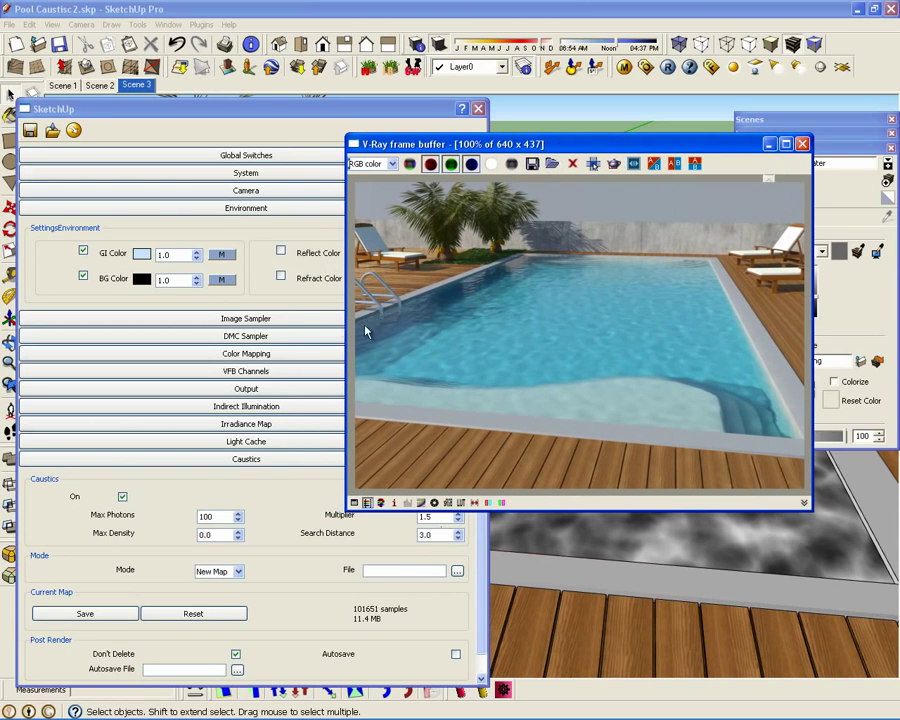
left_click(181, 512)
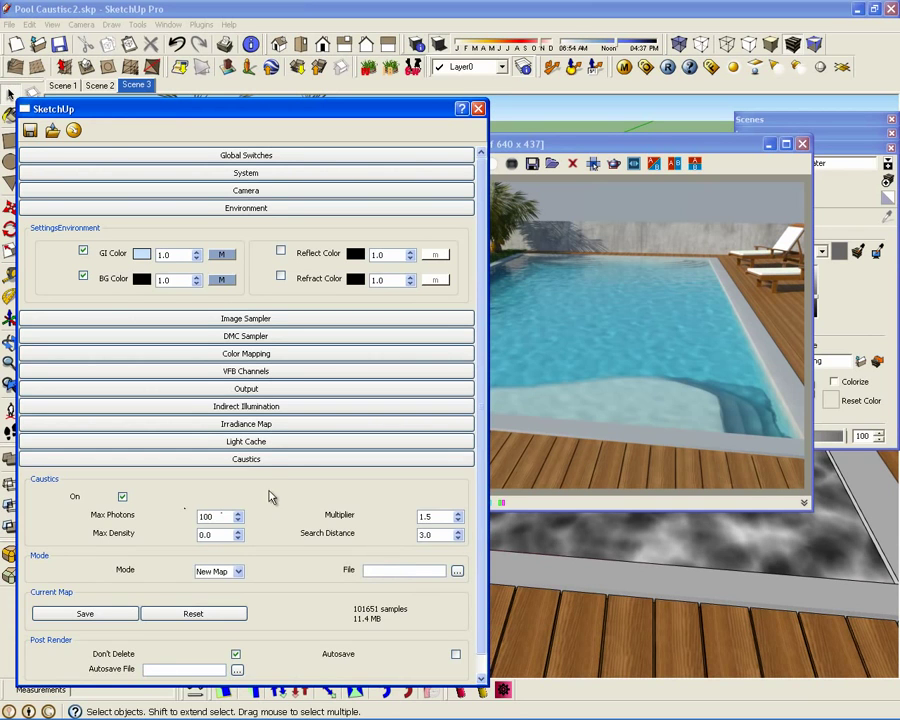
Close the render options and render the pool scene with the new caustics settings, tracking the mouse while rendering.
left_click(270, 460)
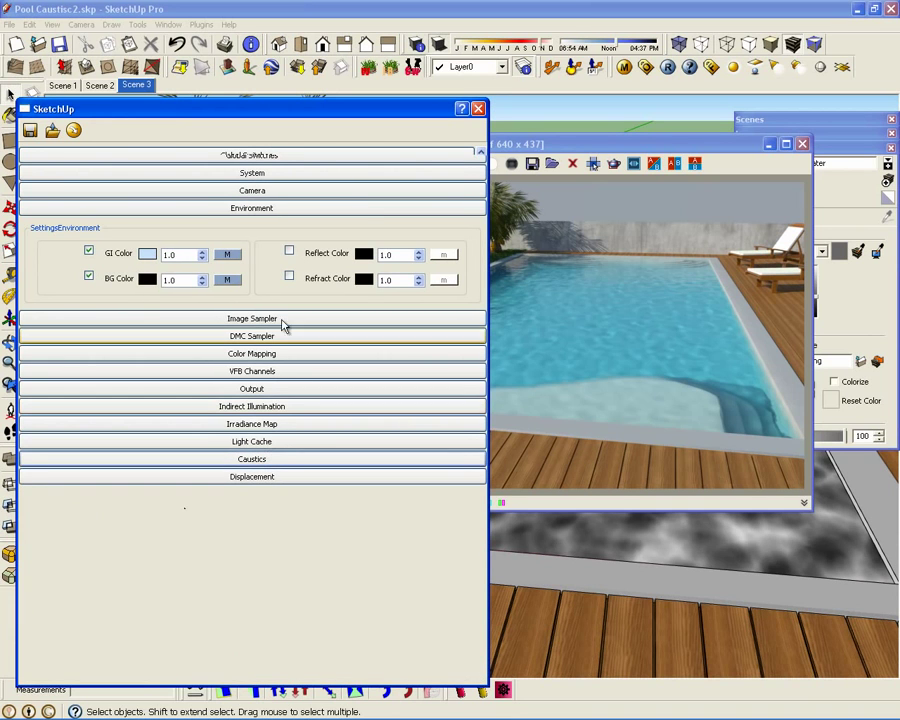
left_click(278, 211)
left_click(479, 109)
left_click_drag(500, 144, 400, 146)
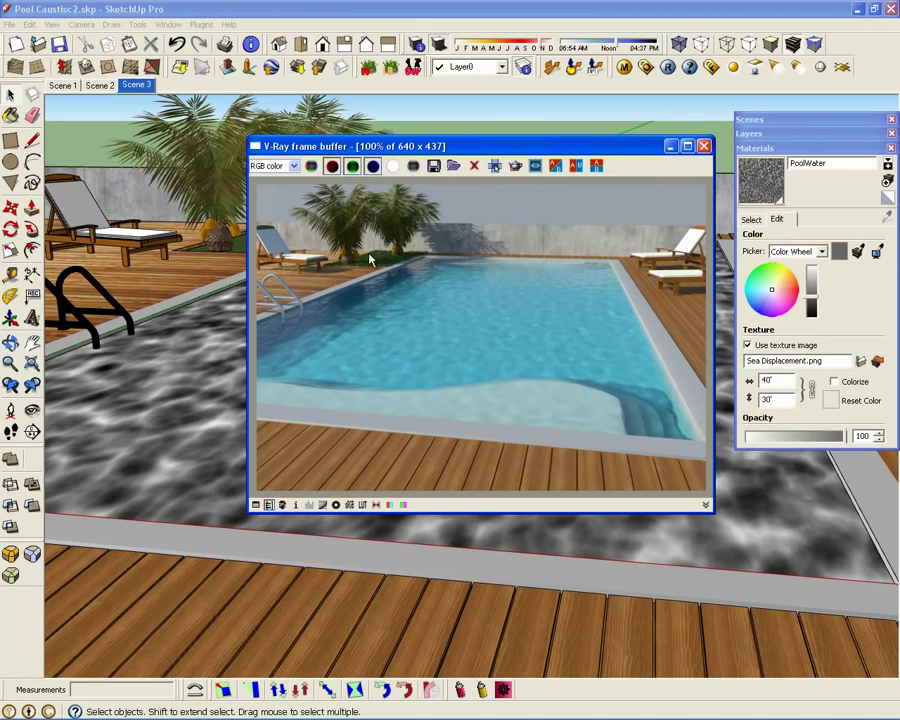
left_click(668, 69)
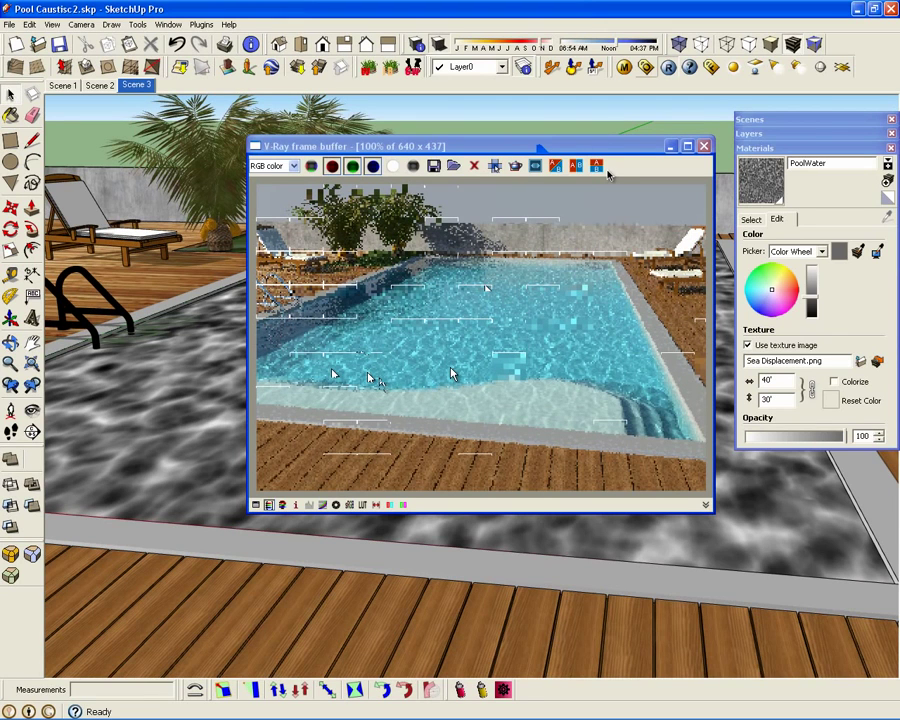
left_click(494, 165)
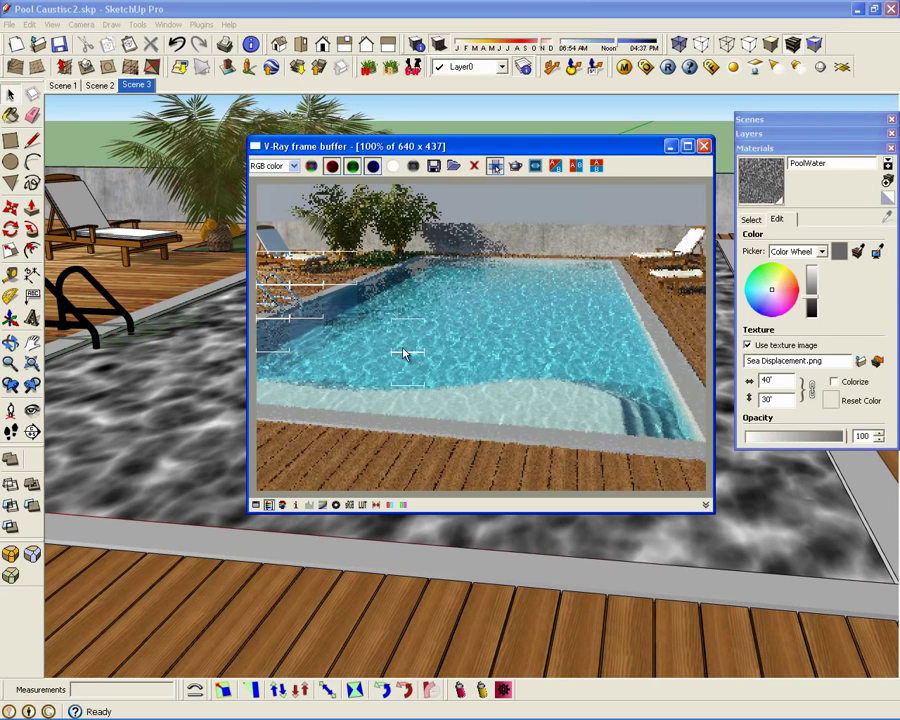
Switch to Windows Picture and Fax Viewer to examine the finished image Pool-and-Caustics.jpg.
mouse_move(462, 718)
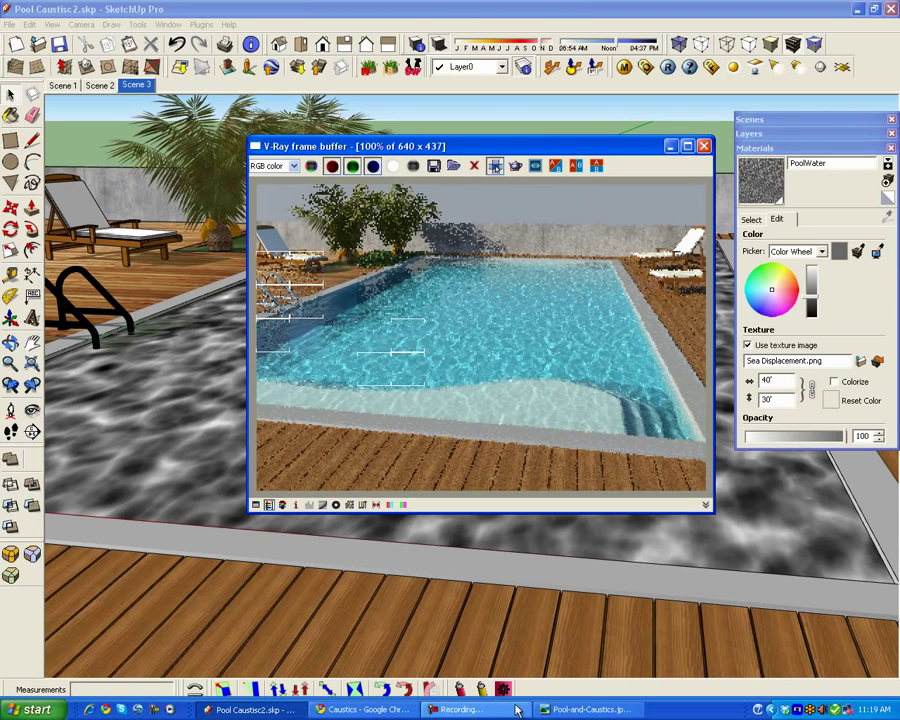
left_click(567, 711)
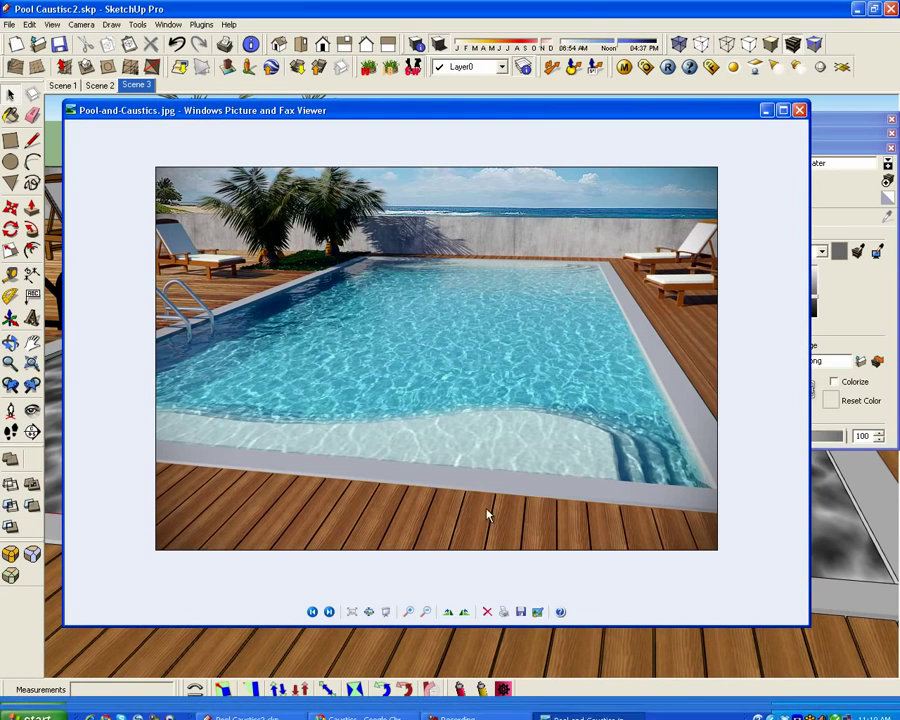